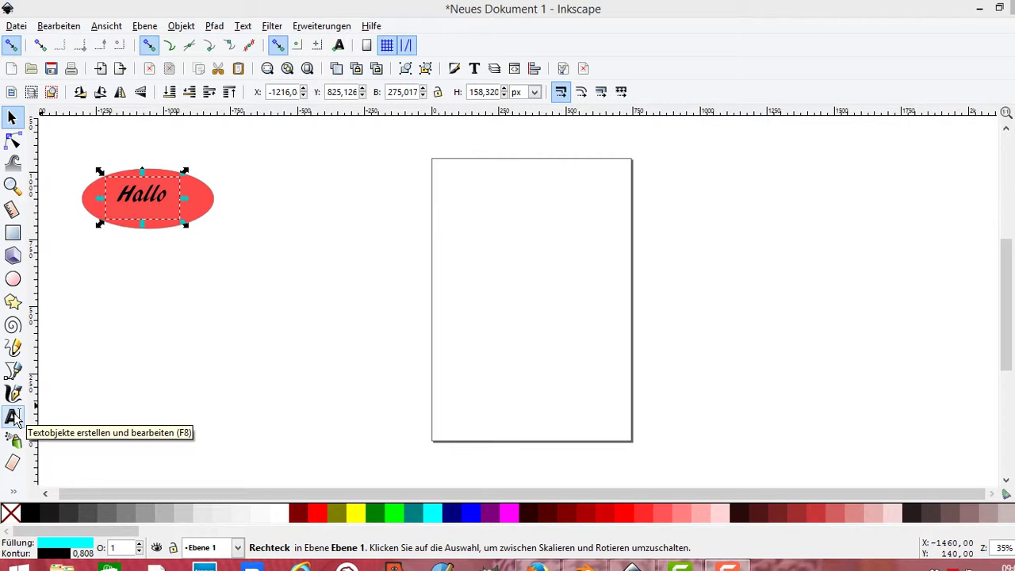
# Create a flowed text frame left of the page reading 'Hallo Zusammen,' / 'wie gehtś euch heute?'.
pyautogui.click(14, 419)
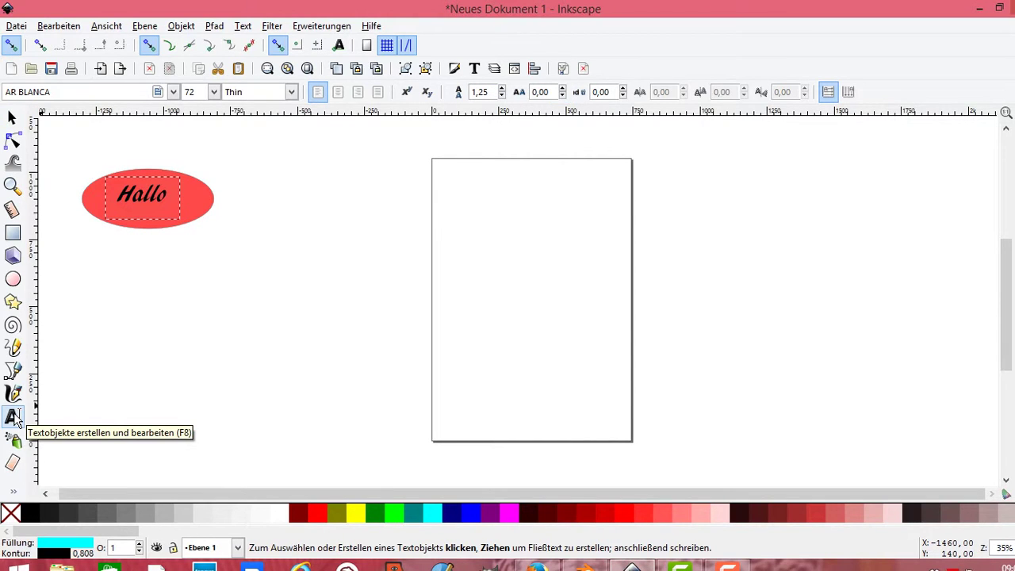
pyautogui.moveTo(278, 230); pyautogui.dragTo(420, 352)
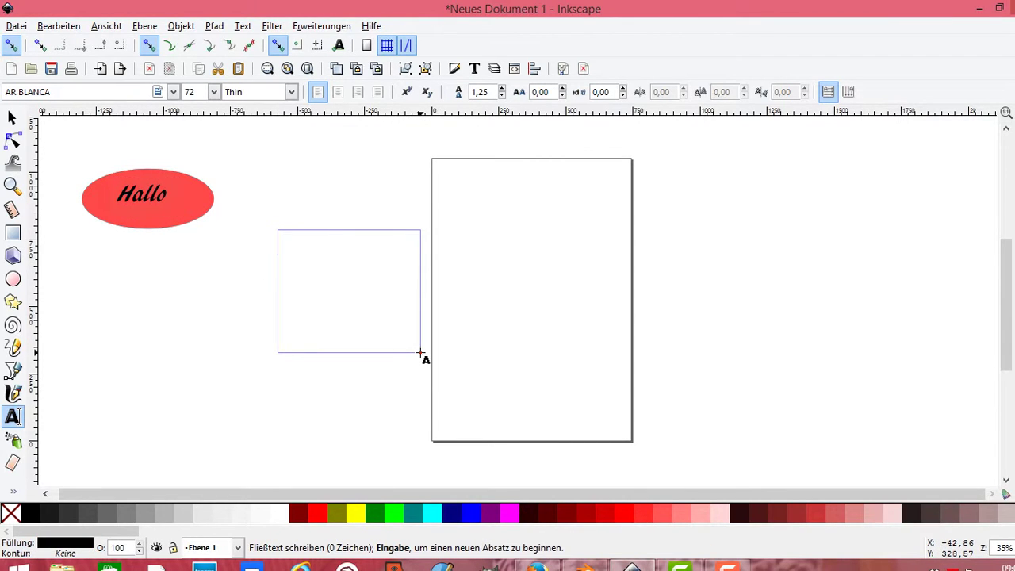
pyautogui.write('Hall')
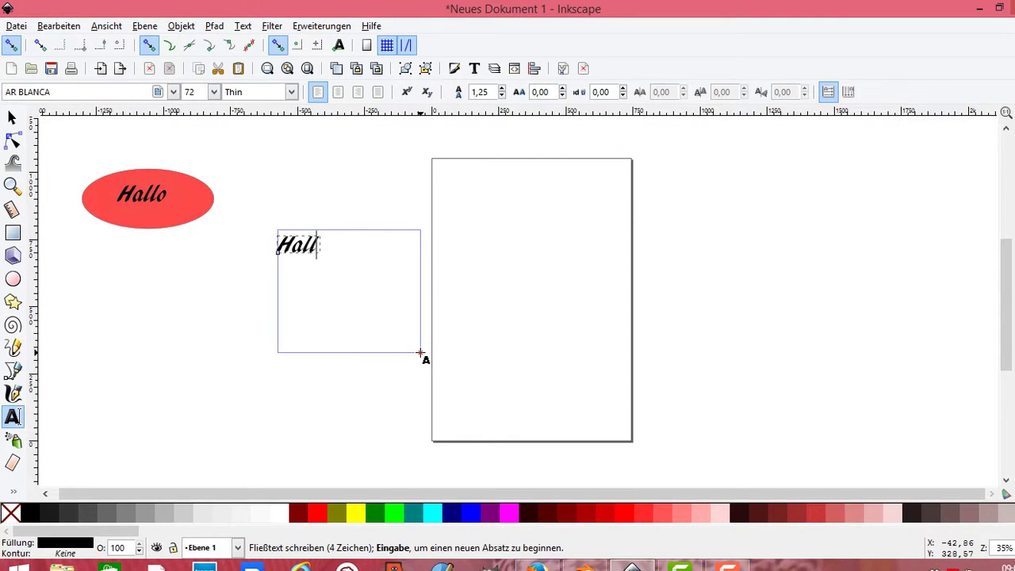
pyautogui.write('o Zusammen')
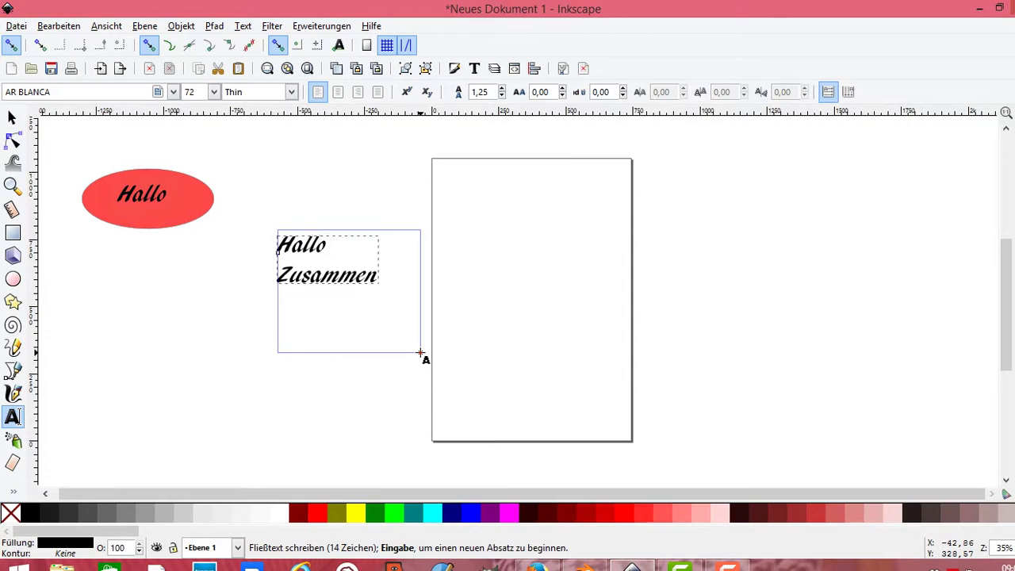
pyautogui.write(',')
pyautogui.press('Return')
pyautogui.write('wie ge')
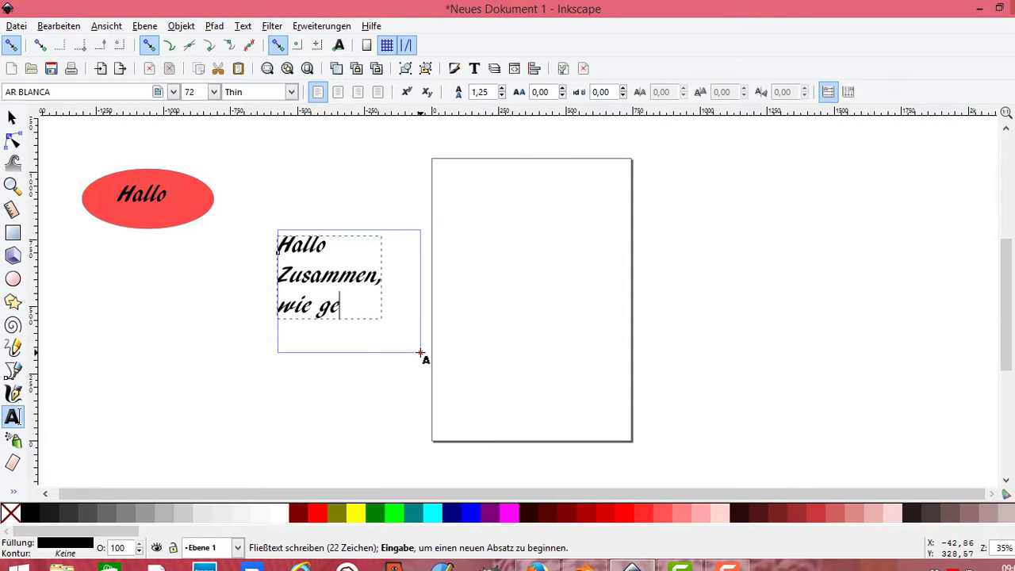
pyautogui.write('htś euch')
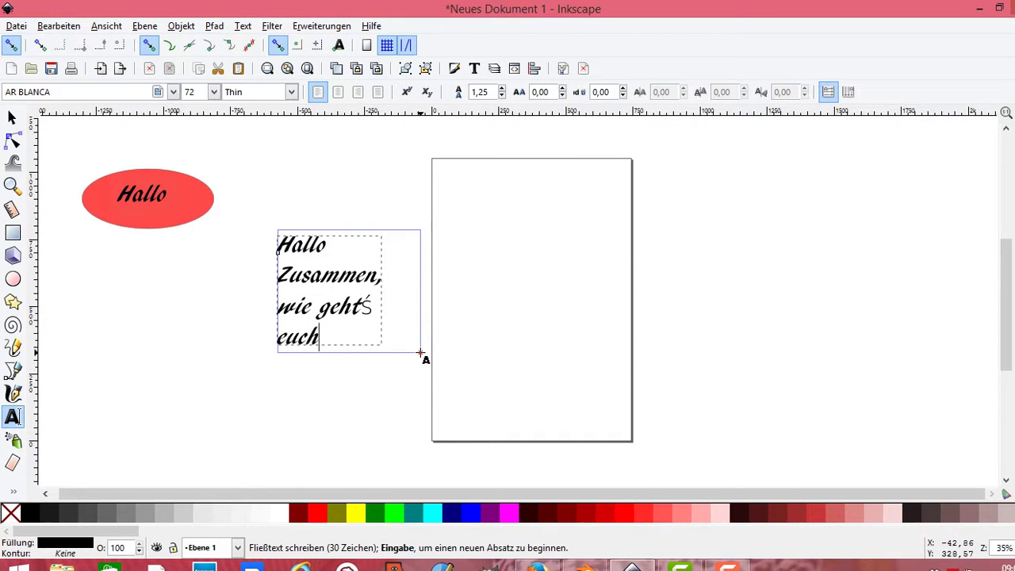
pyautogui.write(' heute')
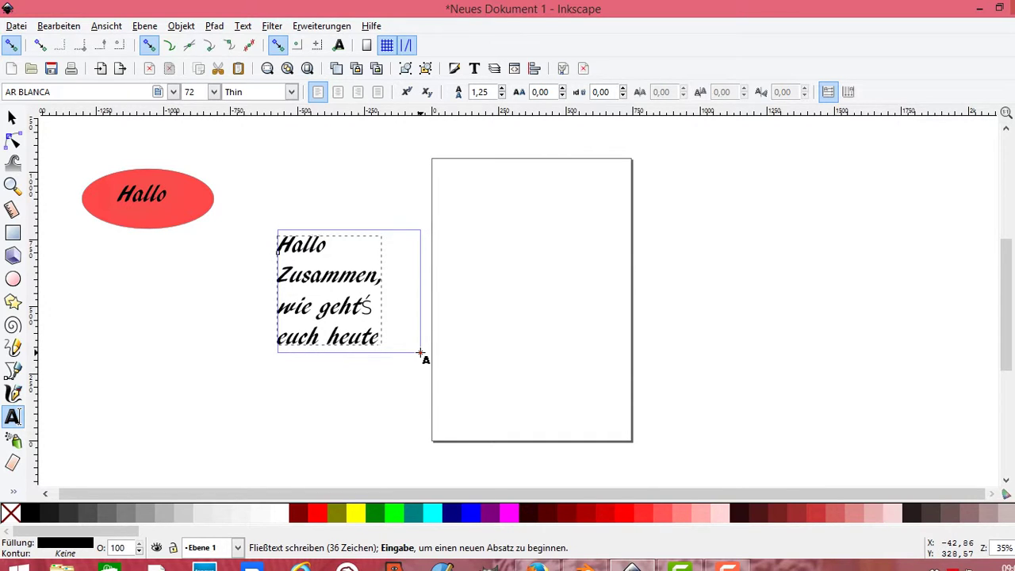
pyautogui.write('?')
pyautogui.press('Escape')
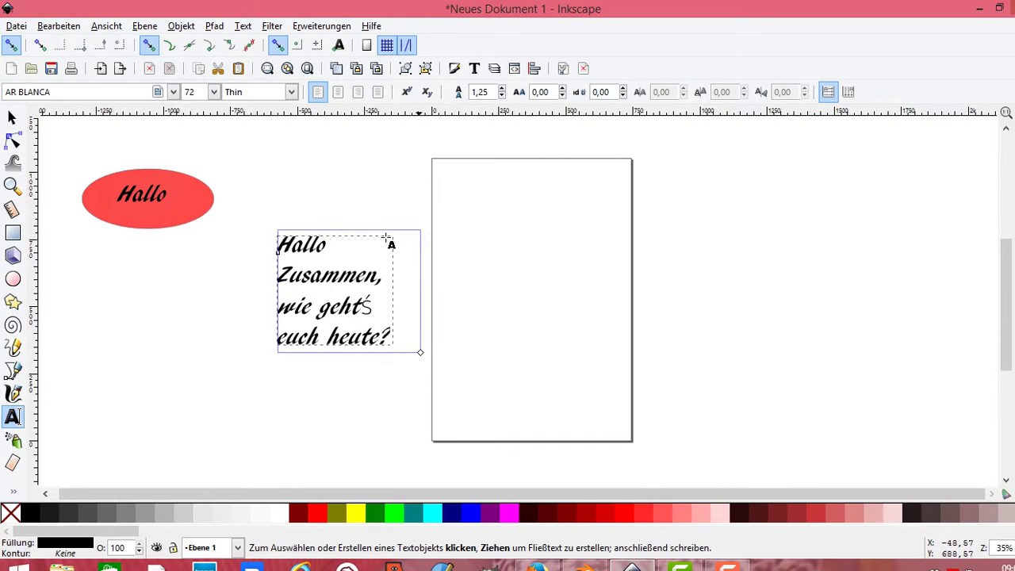
# Try Kalinga and Latha, then set the greeting's font family to Mongolian Baiti.
pyautogui.click(173, 92)
pyautogui.moveTo(175, 134); pyautogui.dragTo(172, 317)
pyautogui.click(46, 252)
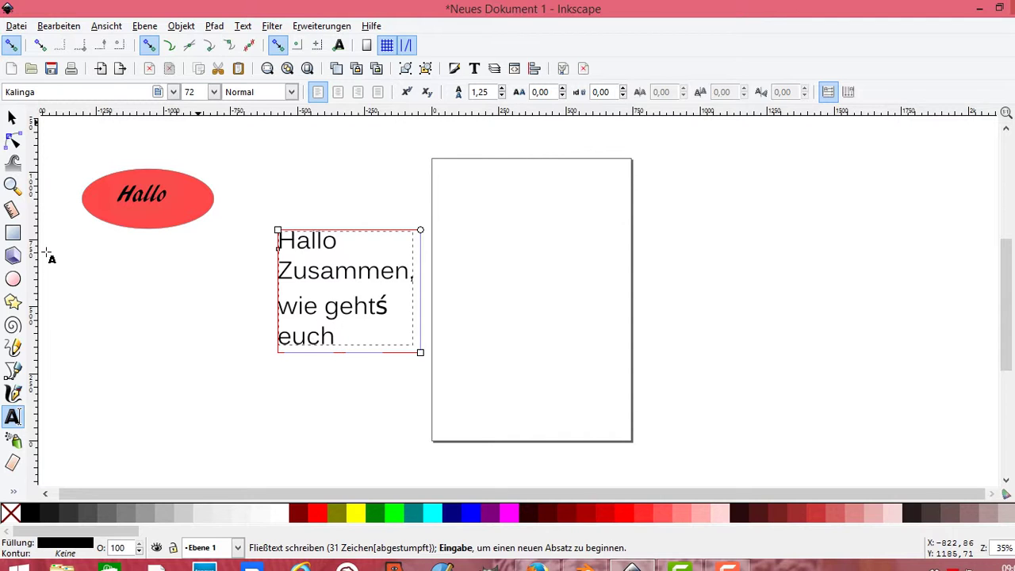
pyautogui.click(173, 92)
pyautogui.click(46, 359)
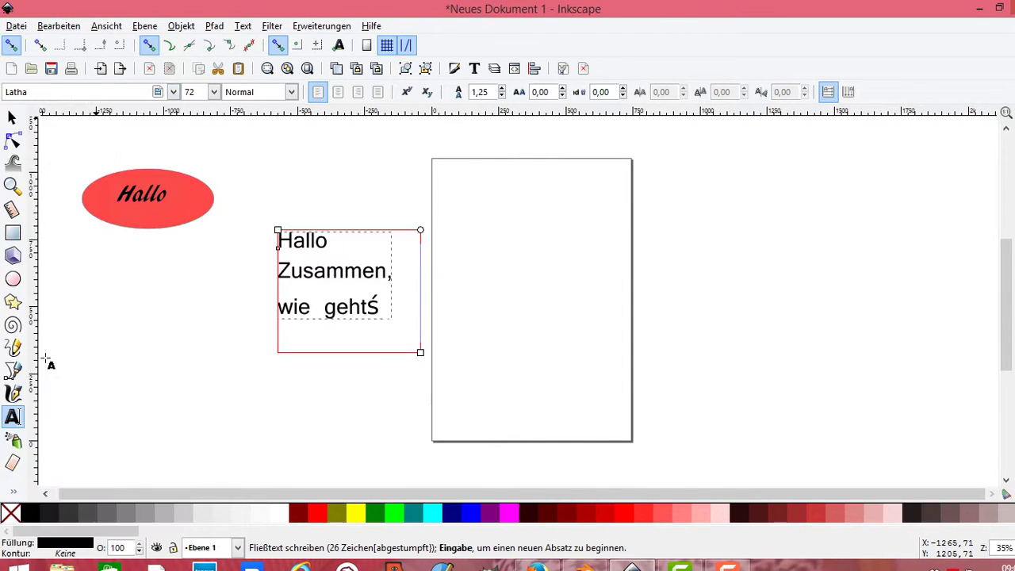
pyautogui.click(173, 92)
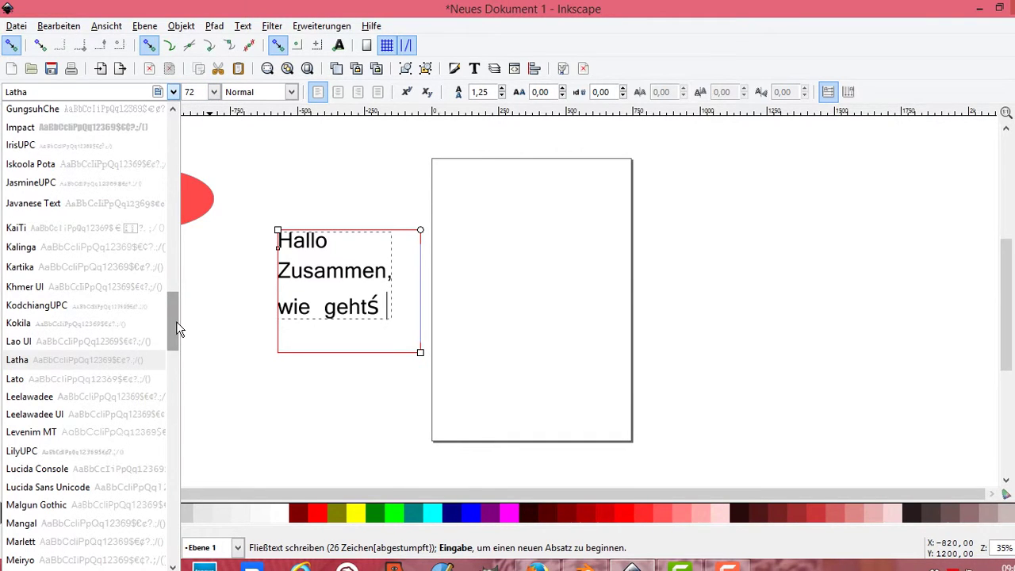
pyautogui.moveTo(176, 321); pyautogui.dragTo(169, 372)
pyautogui.click(53, 423)
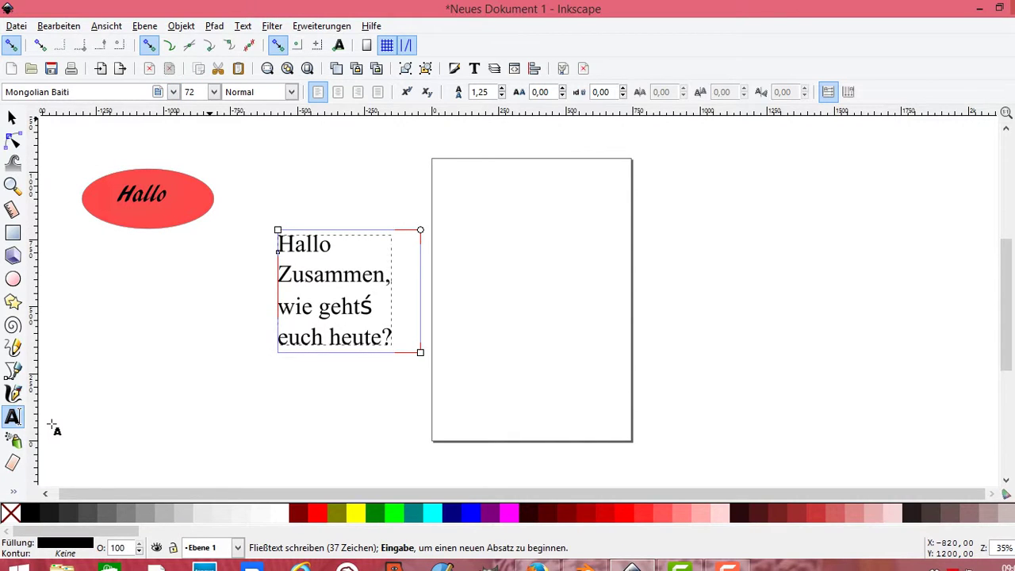
pyautogui.click(213, 92)
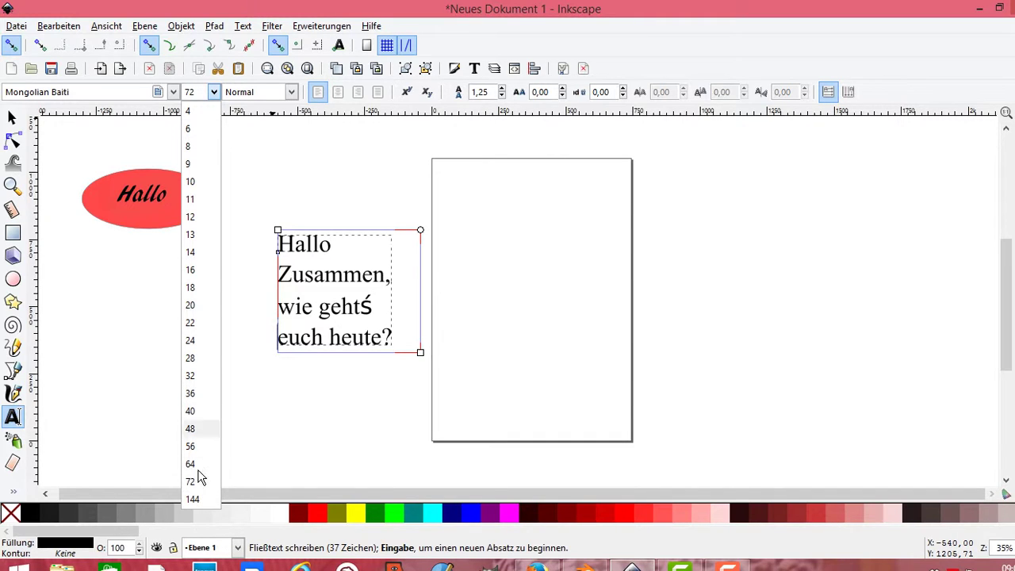
pyautogui.click(192, 499)
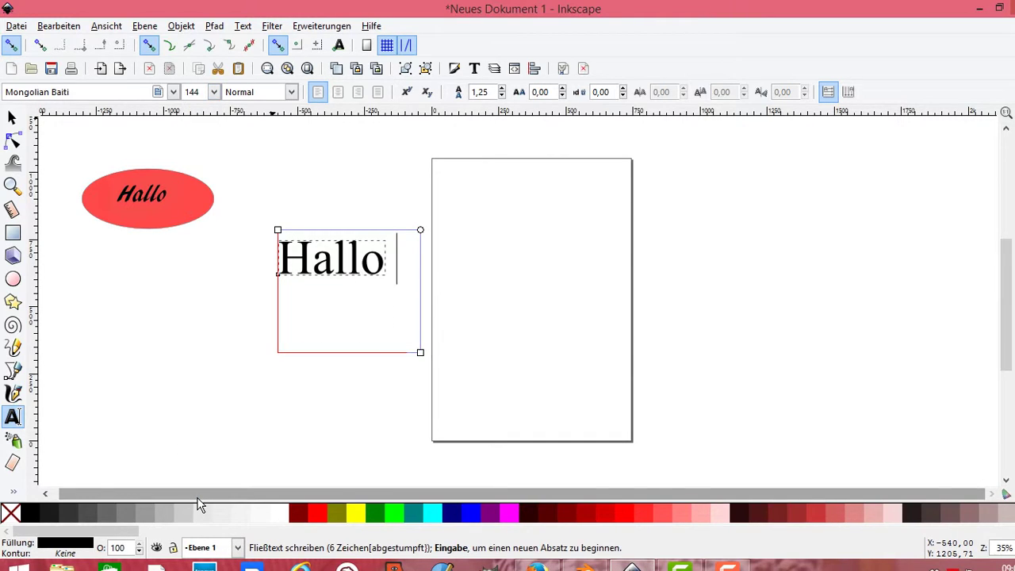
pyautogui.click(214, 93)
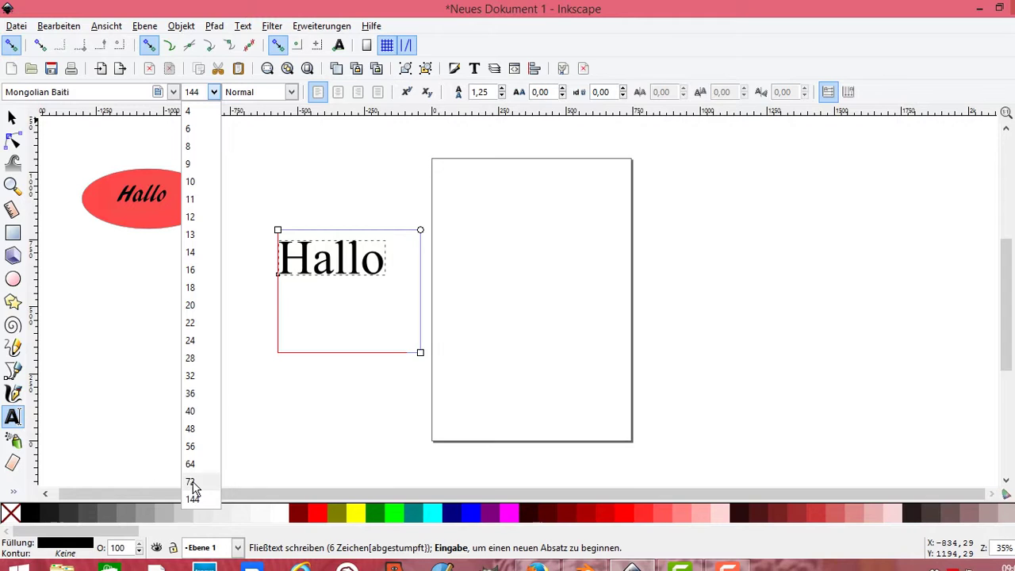
pyautogui.click(191, 482)
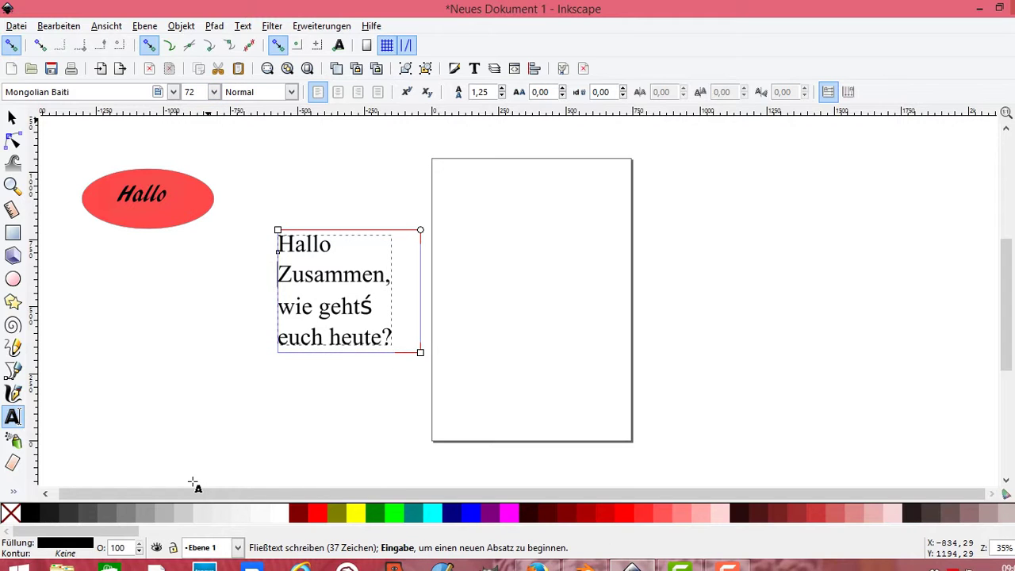
pyautogui.click(291, 92)
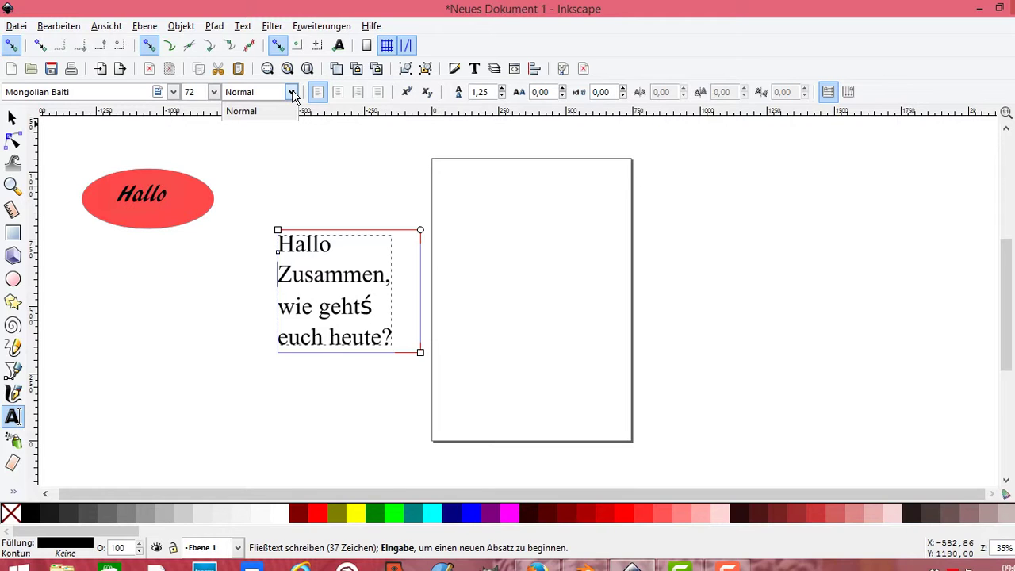
# Try the Marlett and Javanese Text fonts on the greeting text.
pyautogui.click(173, 92)
pyautogui.click(173, 92)
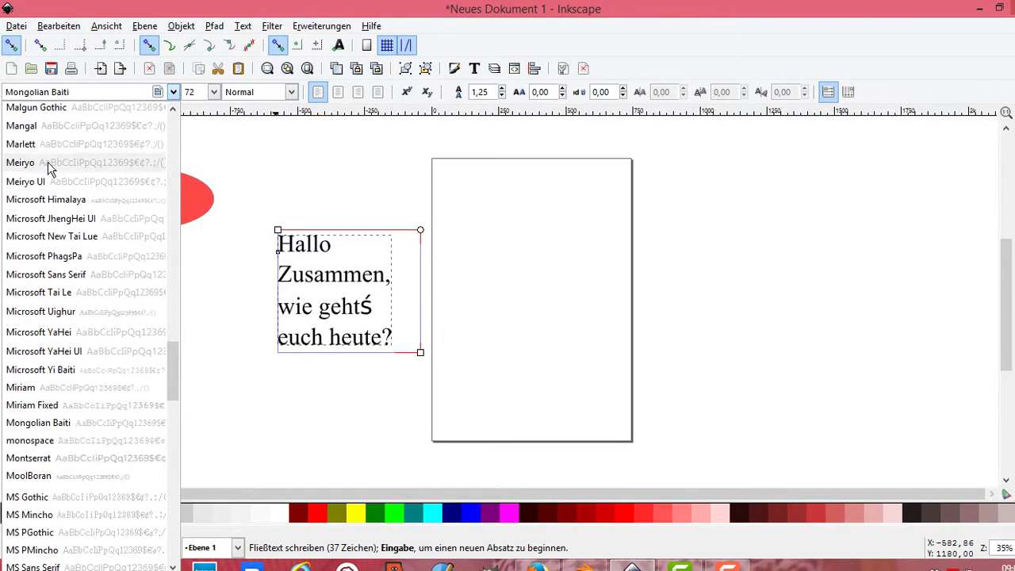
pyautogui.click(37, 144)
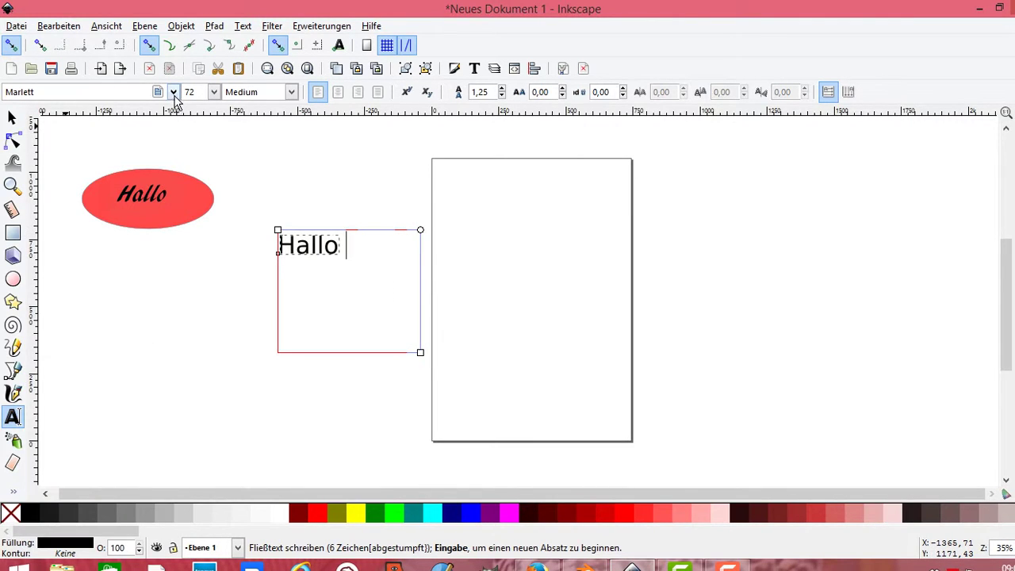
pyautogui.click(173, 93)
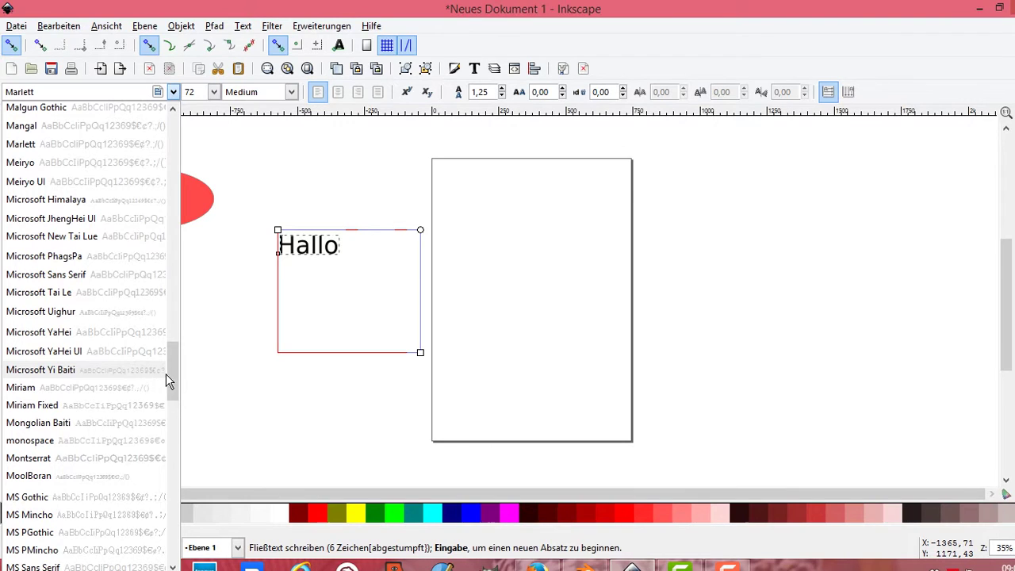
pyautogui.moveTo(166, 374); pyautogui.dragTo(173, 322)
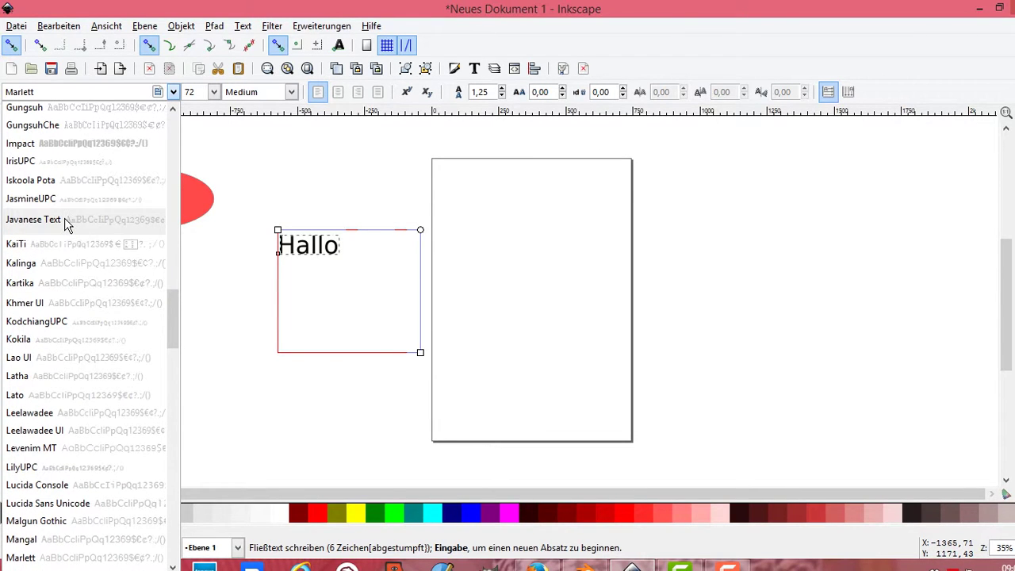
pyautogui.click(68, 220)
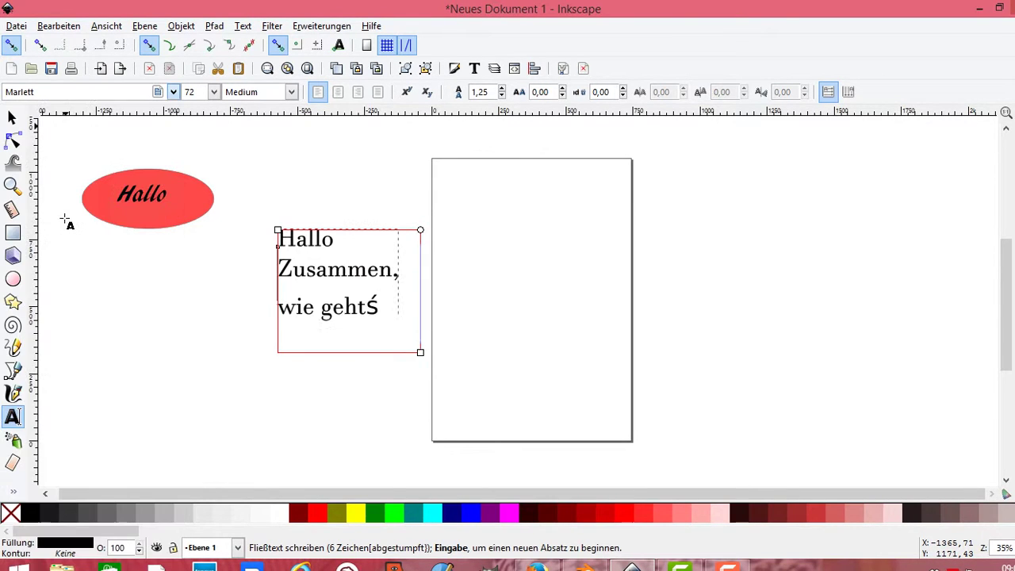
pyautogui.click(291, 93)
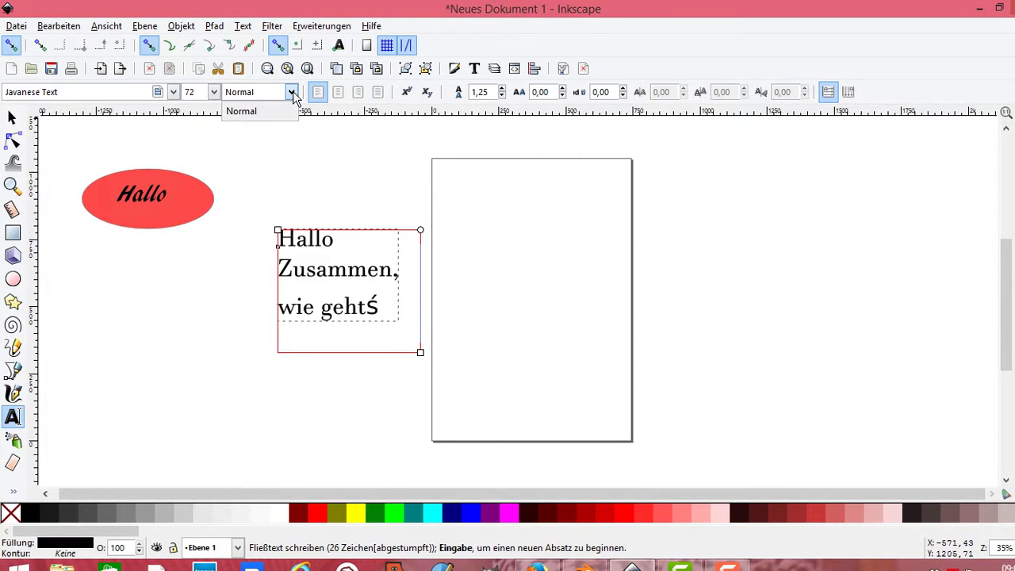
pyautogui.click(174, 96)
# Try GungsuhChe, then settle on Latha as the greeting's font.
pyautogui.click(173, 92)
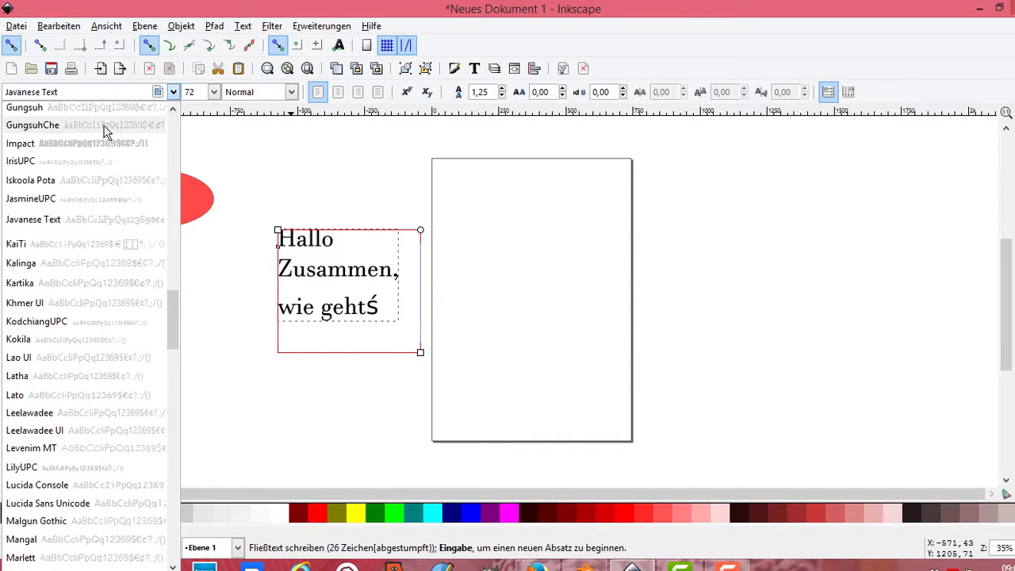
pyautogui.click(48, 127)
pyautogui.click(292, 92)
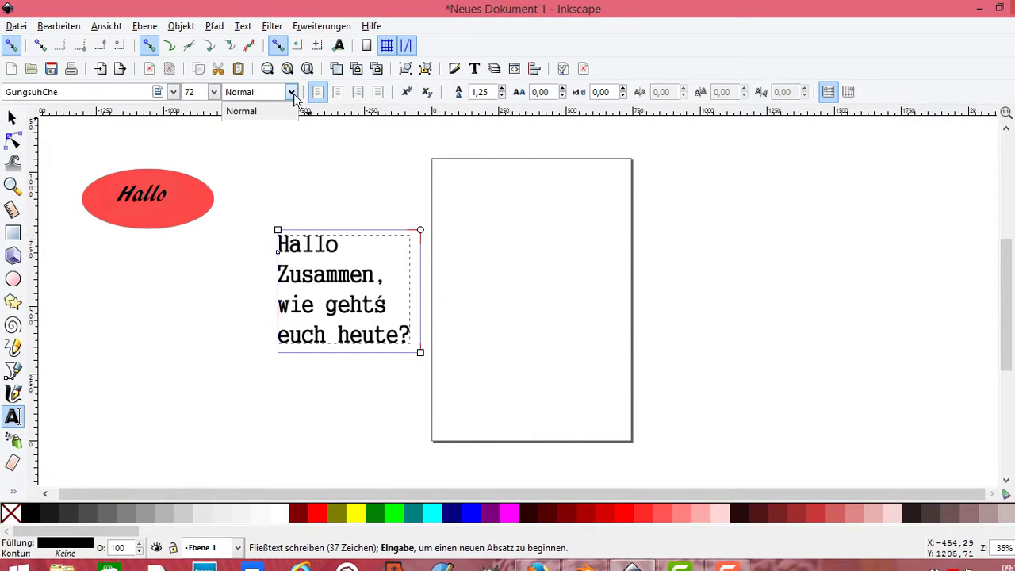
pyautogui.click(174, 93)
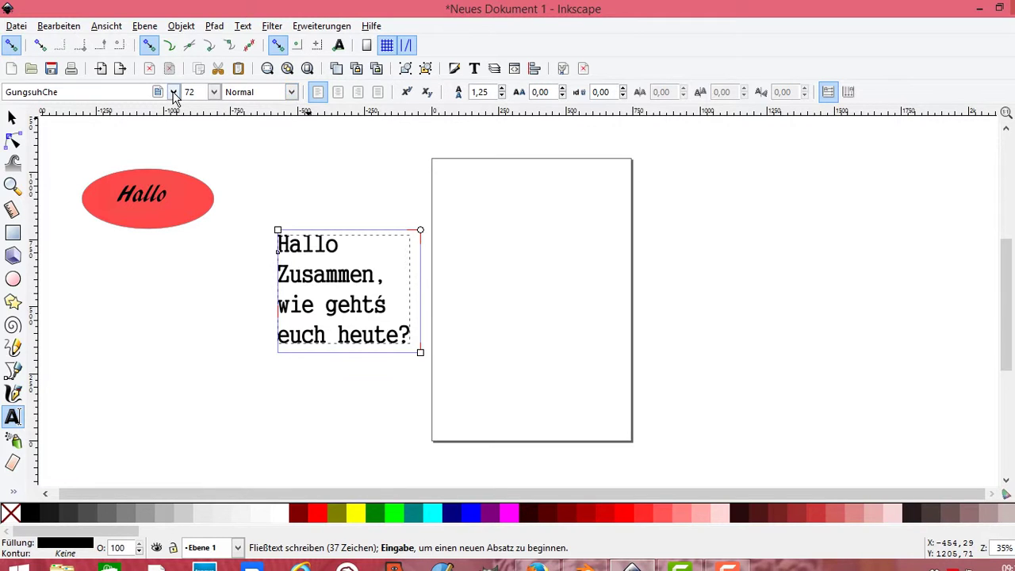
pyautogui.click(173, 92)
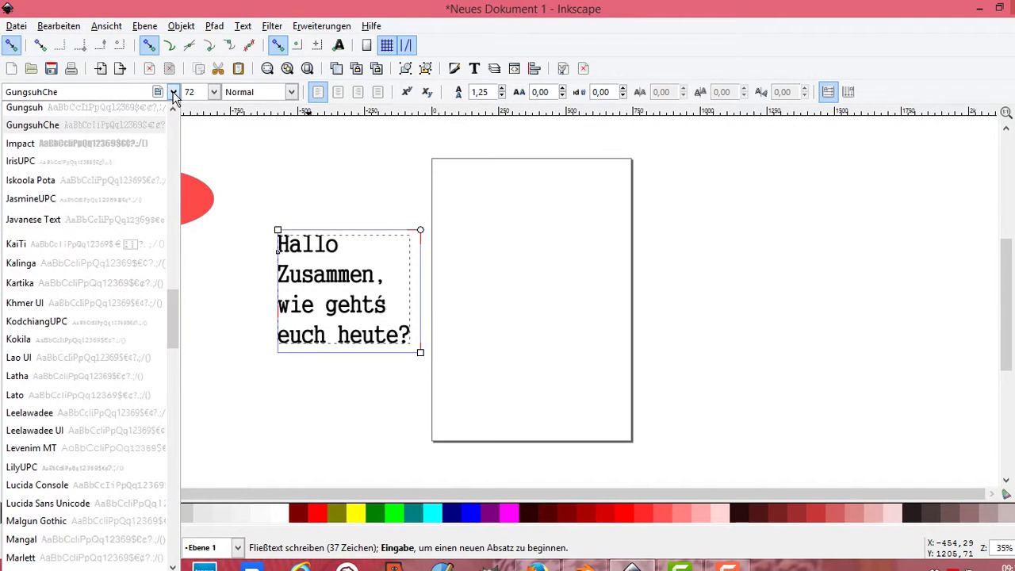
pyautogui.click(33, 380)
# Set the Latha greeting's font style to Bold.
pyautogui.click(291, 93)
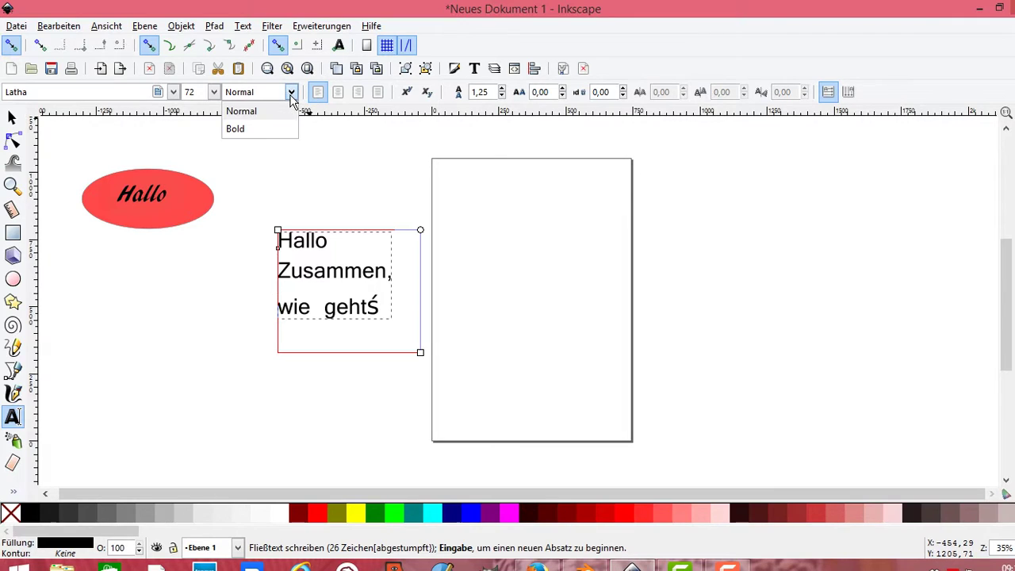
pyautogui.click(236, 130)
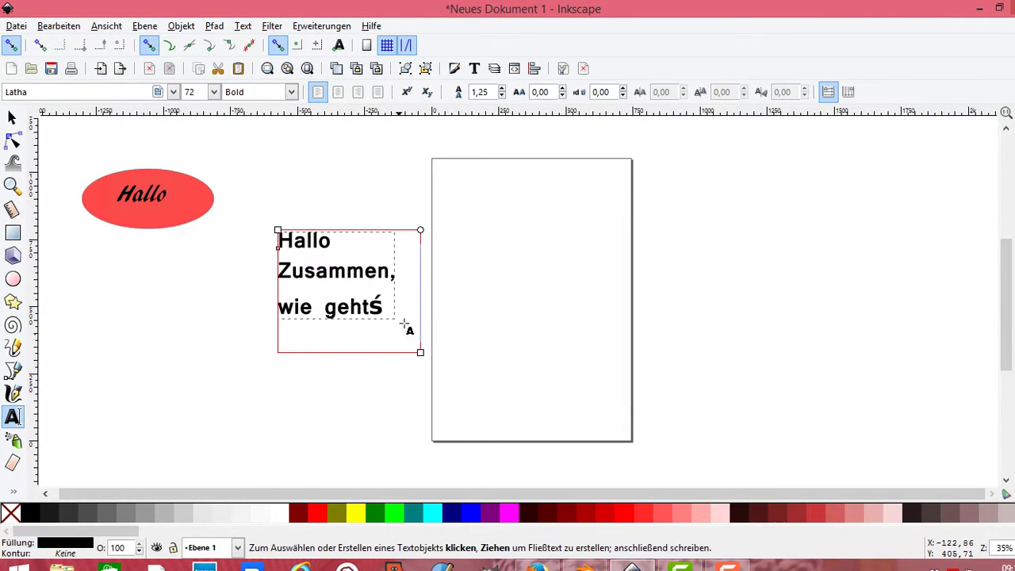
# Center-align the greeting's lines and fill the text red from the palette.
pyautogui.click(339, 93)
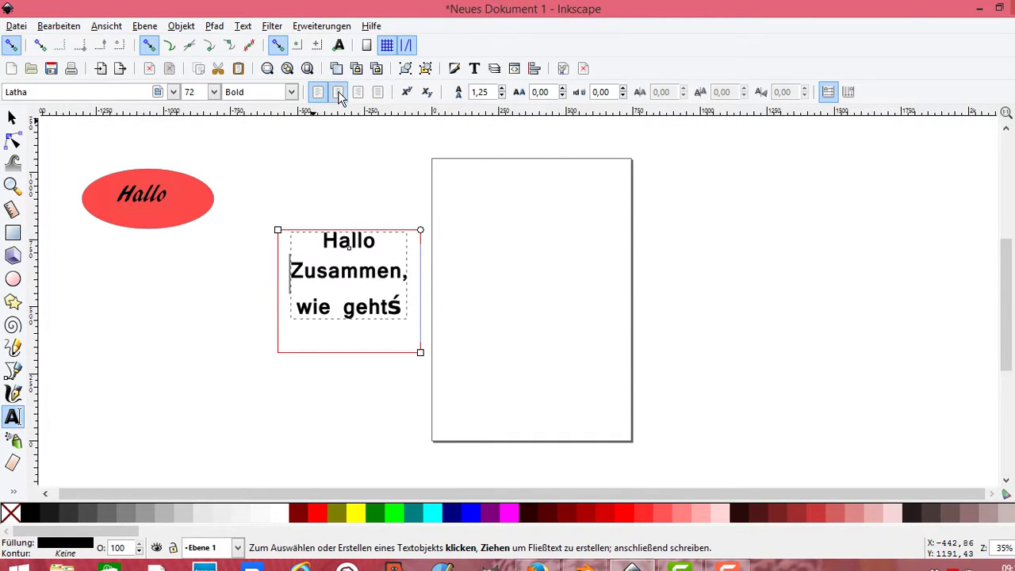
pyautogui.click(358, 93)
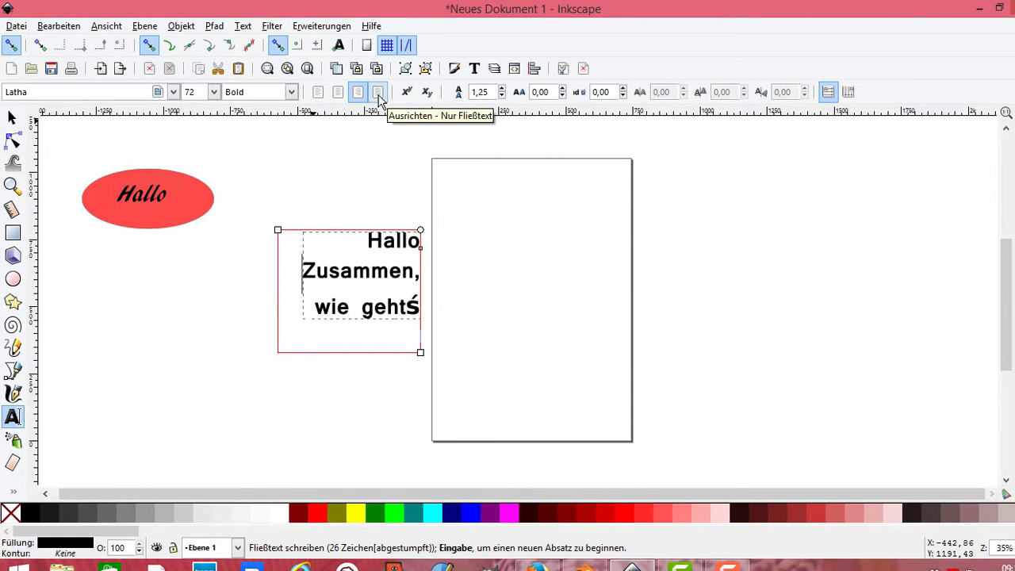
pyautogui.click(339, 93)
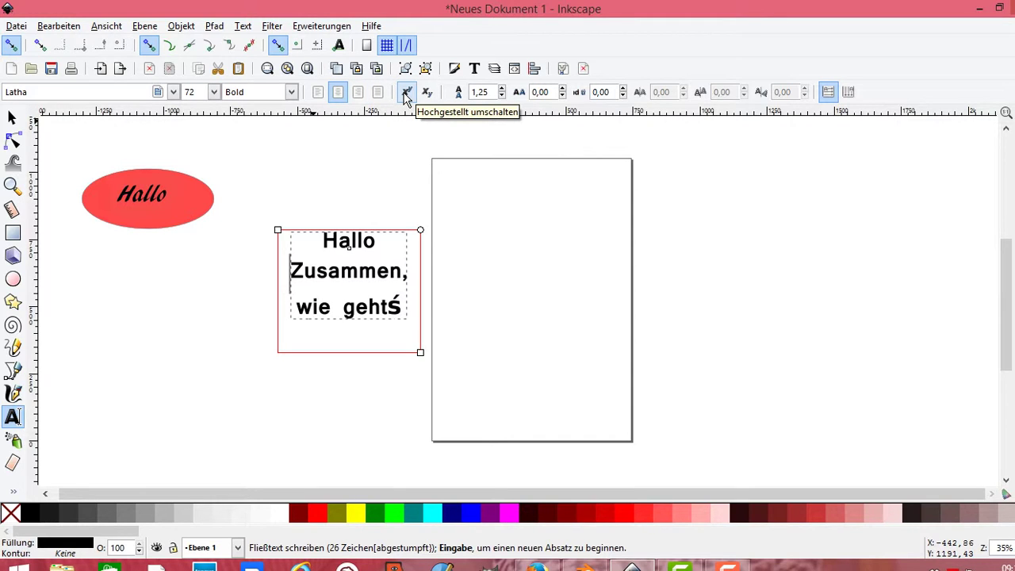
pyautogui.click(361, 514)
pyautogui.click(302, 513)
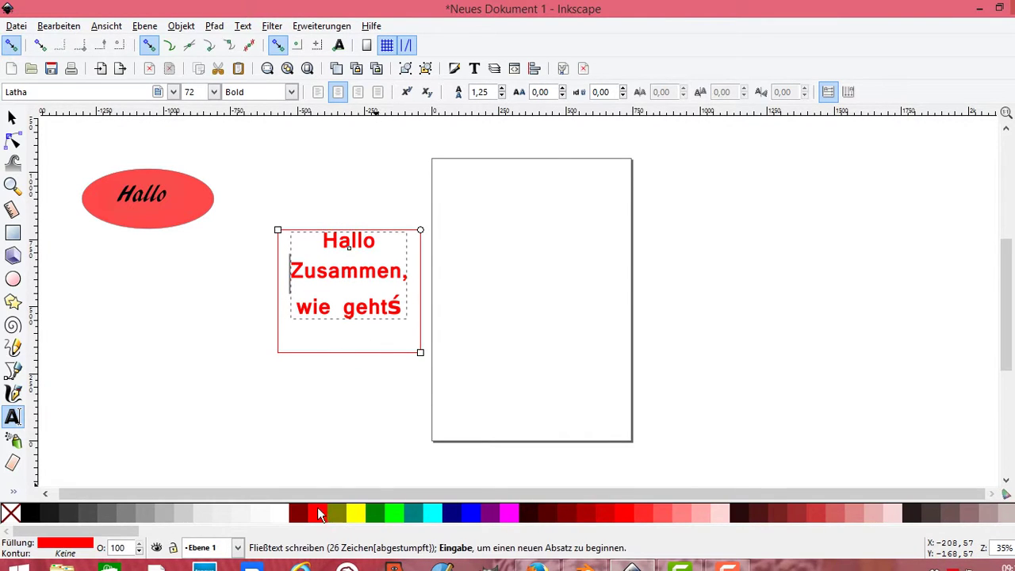
pyautogui.click(391, 514)
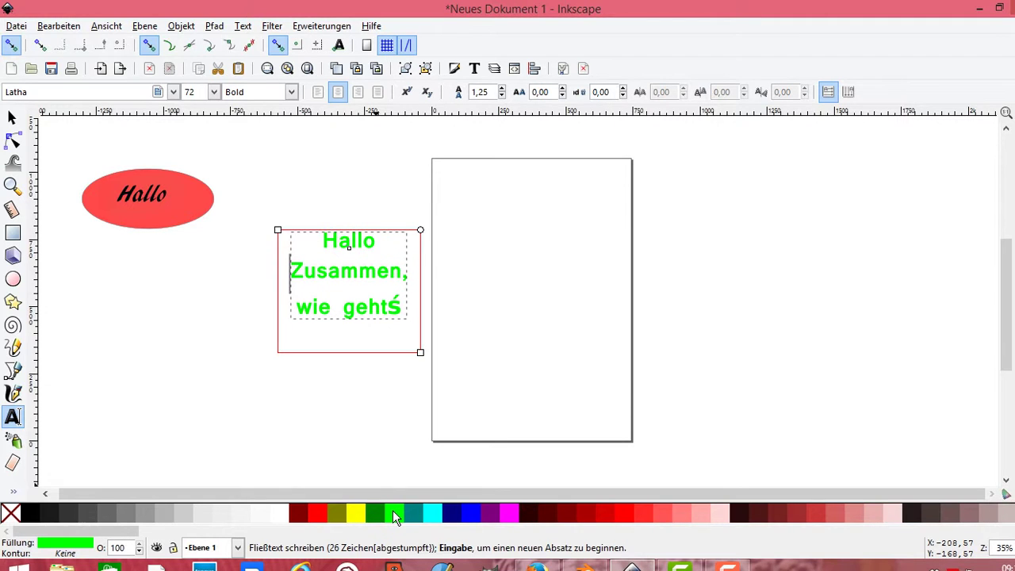
pyautogui.click(436, 513)
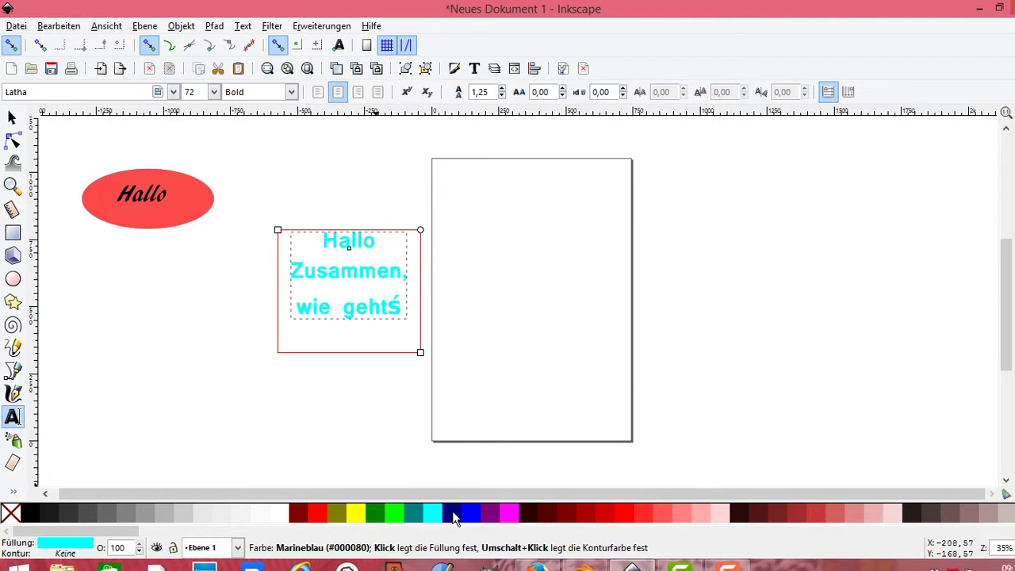
pyautogui.click(452, 514)
pyautogui.click(471, 514)
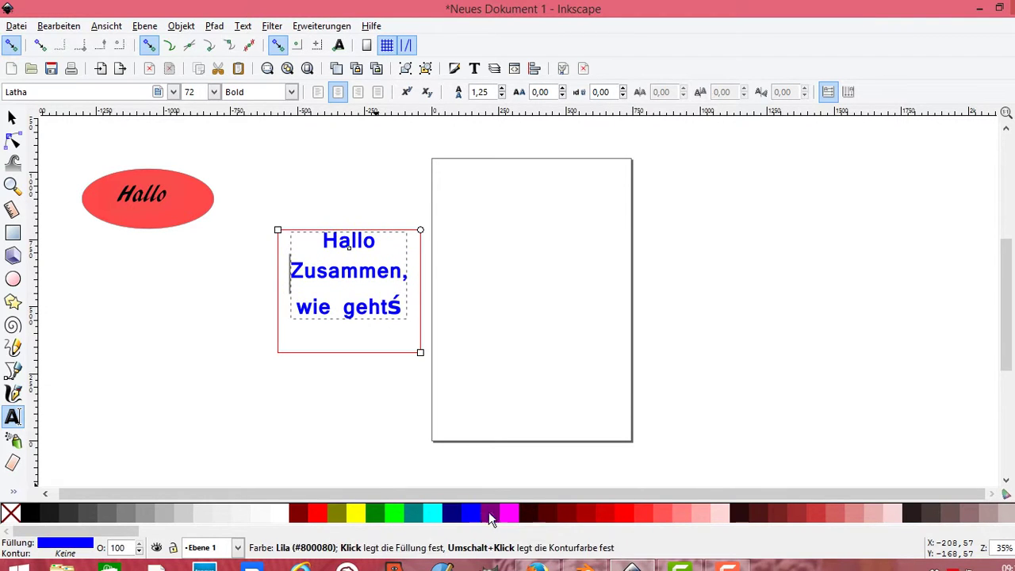
pyautogui.click(516, 514)
pyautogui.click(528, 512)
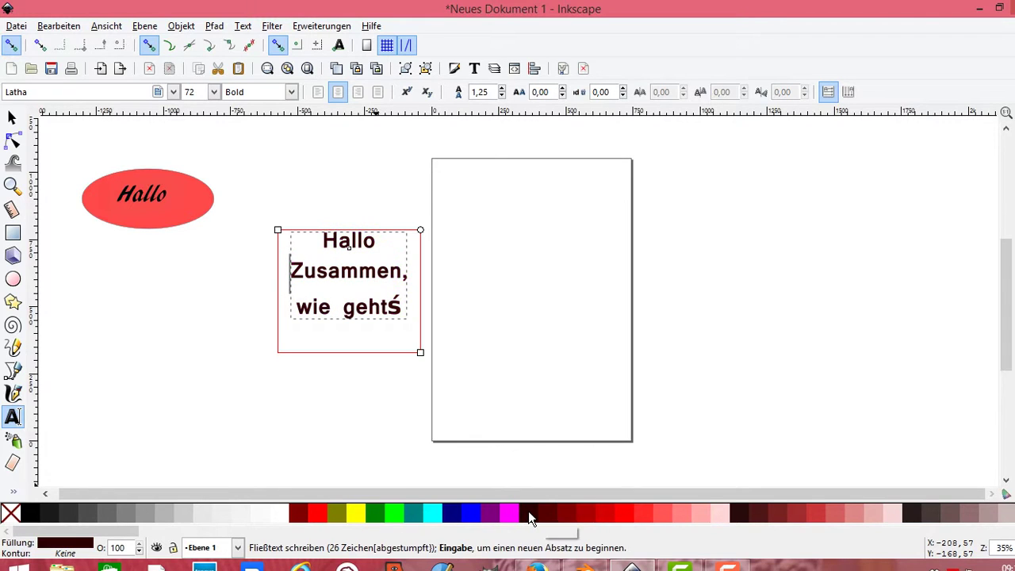
pyautogui.click(623, 513)
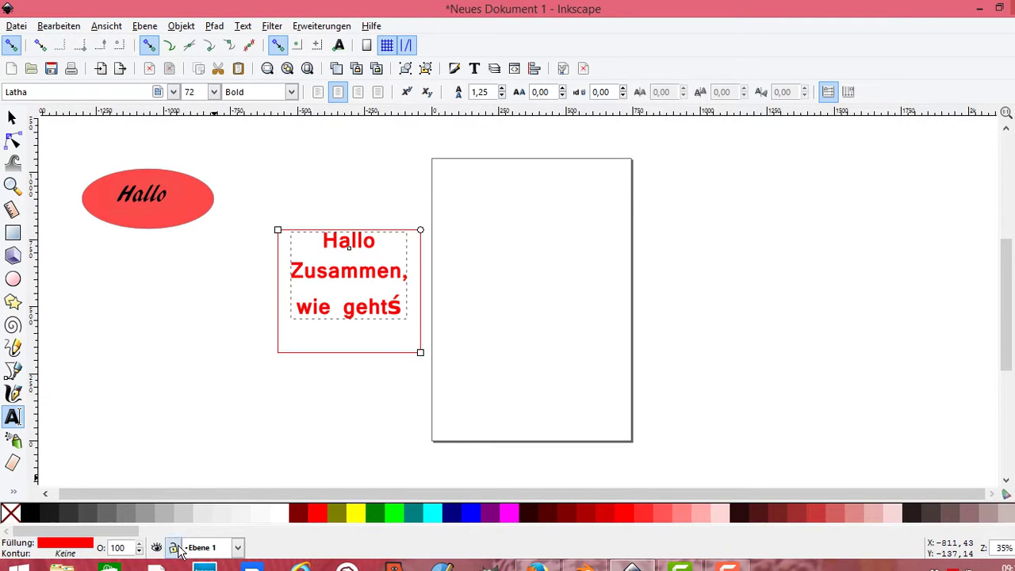
# Give the red text a black outline with a 0.25 cm stroke width.
pyautogui.rightClick(61, 555)
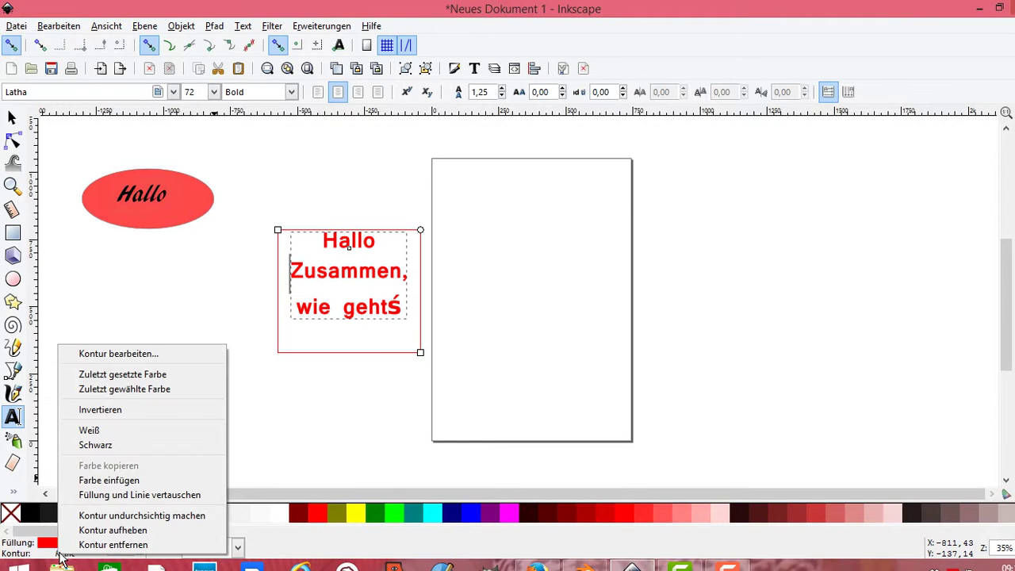
pyautogui.click(103, 445)
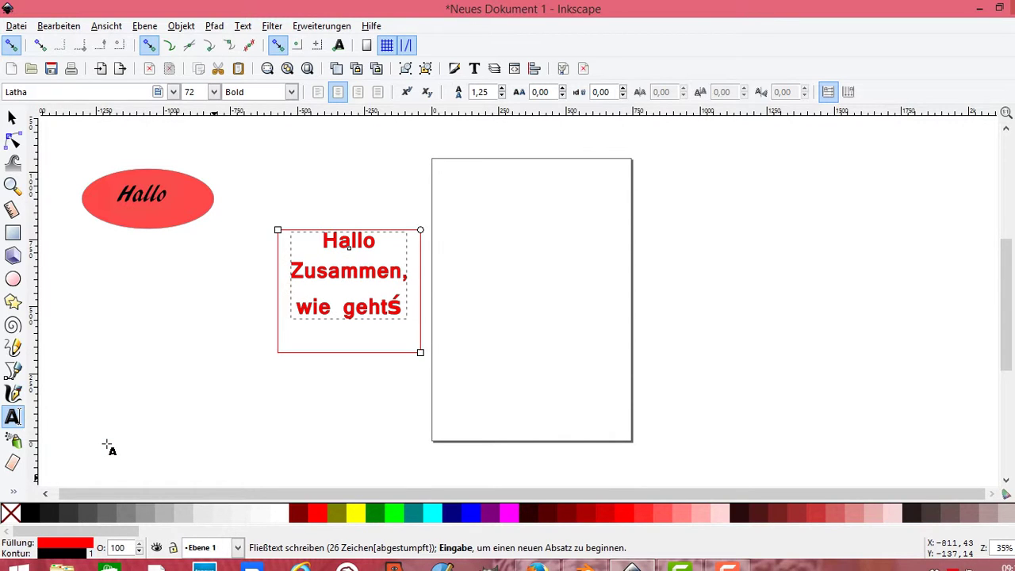
pyautogui.rightClick(93, 560)
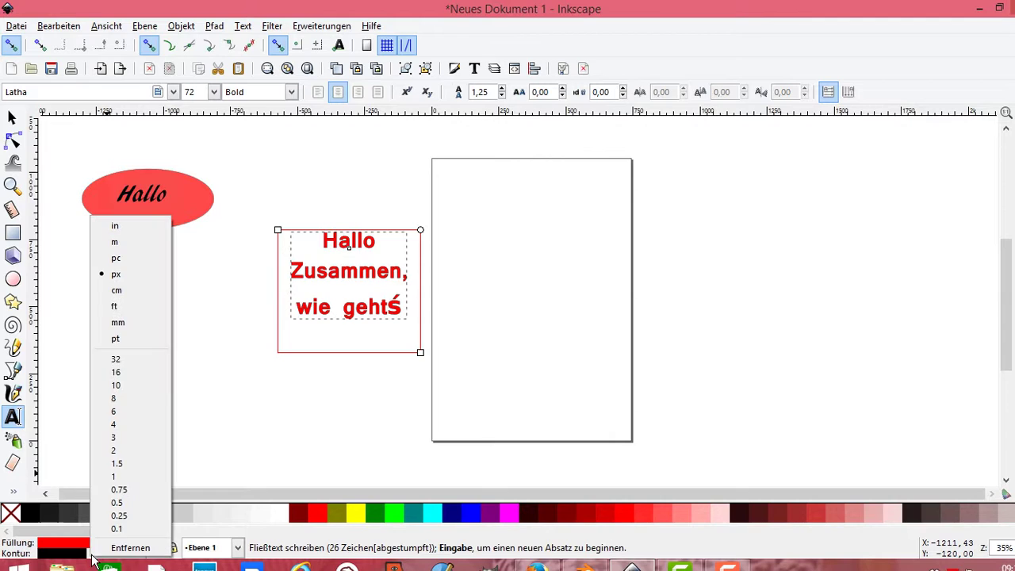
pyautogui.click(117, 291)
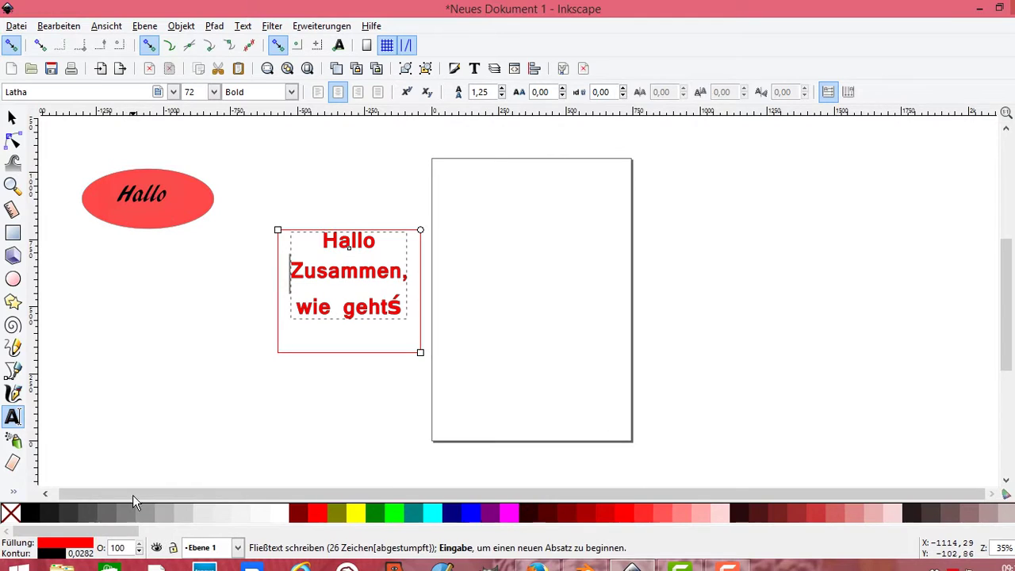
pyautogui.rightClick(87, 557)
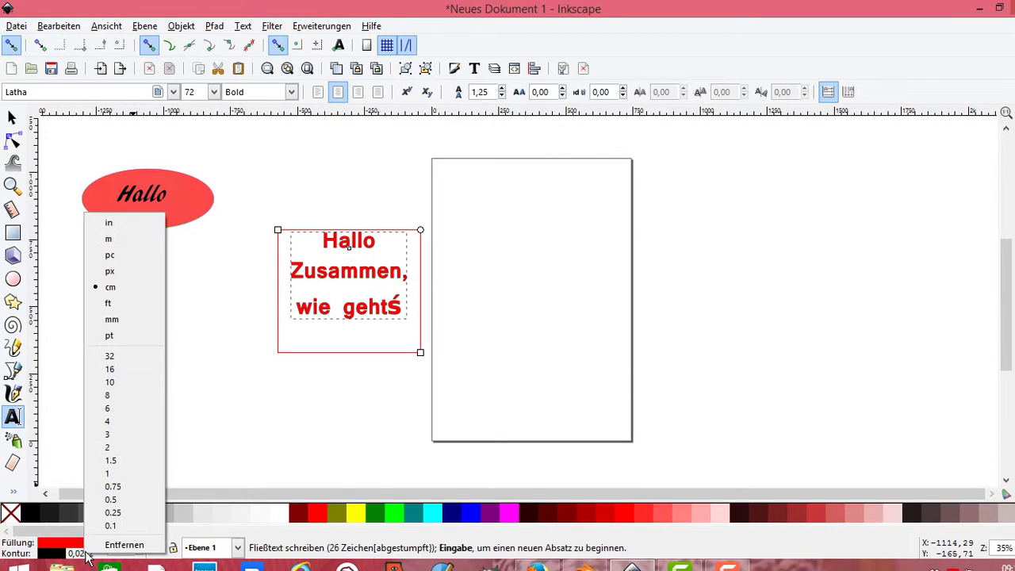
pyautogui.click(117, 473)
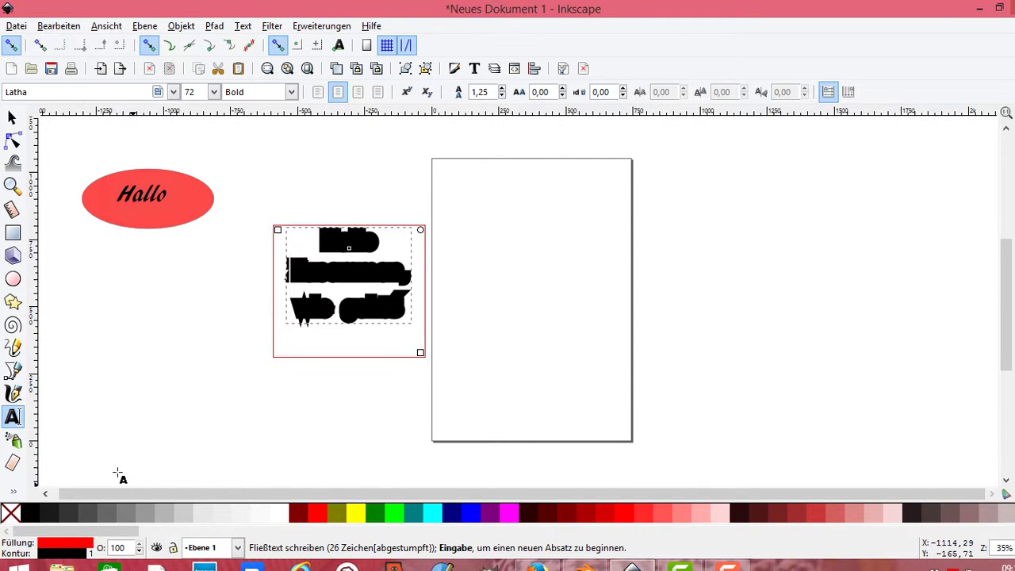
pyautogui.rightClick(91, 560)
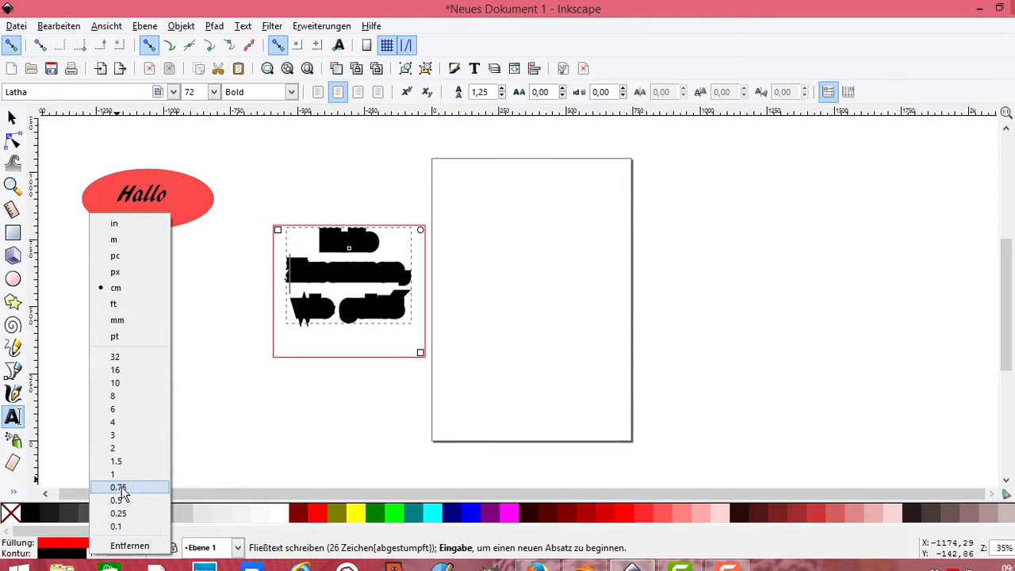
pyautogui.press('Escape')
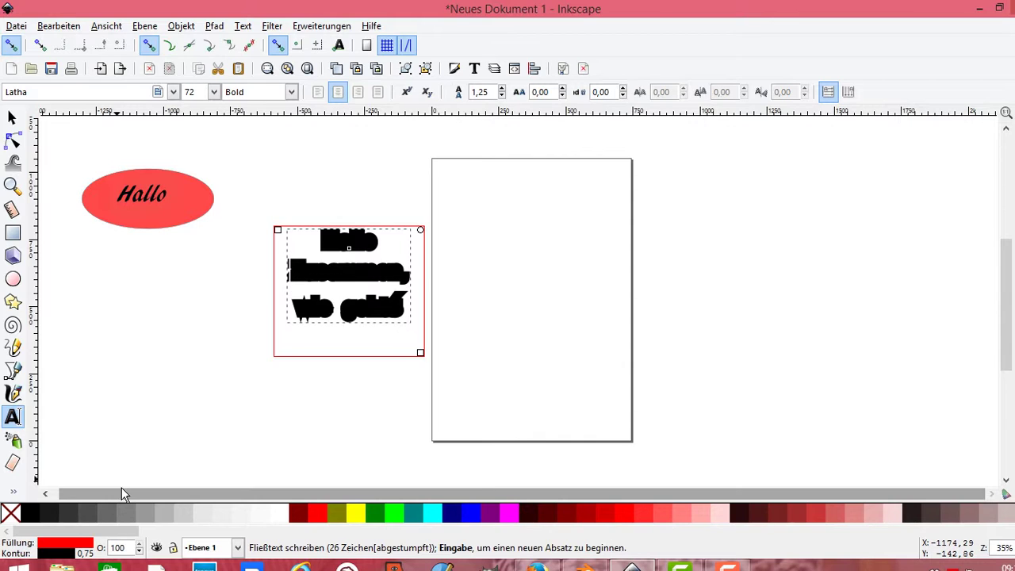
pyautogui.rightClick(87, 559)
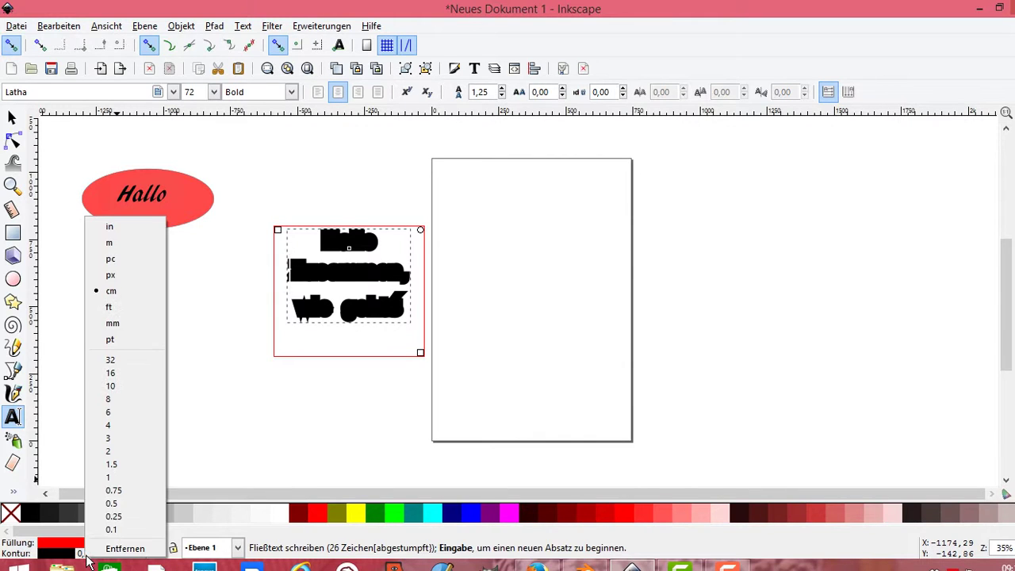
pyautogui.click(124, 518)
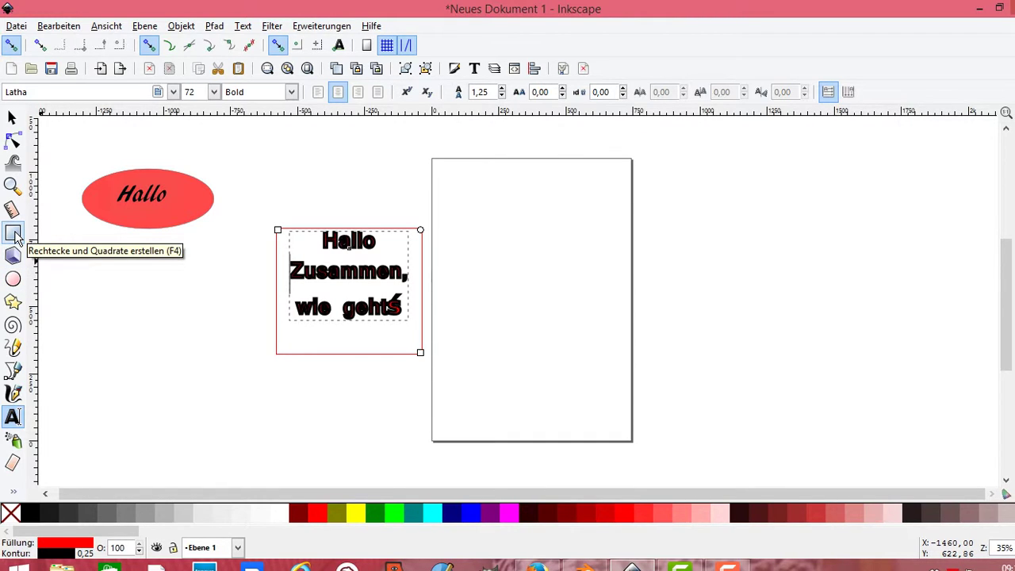
# Draw an ellipse over the text block and set its opacity to 64%.
pyautogui.click(14, 279)
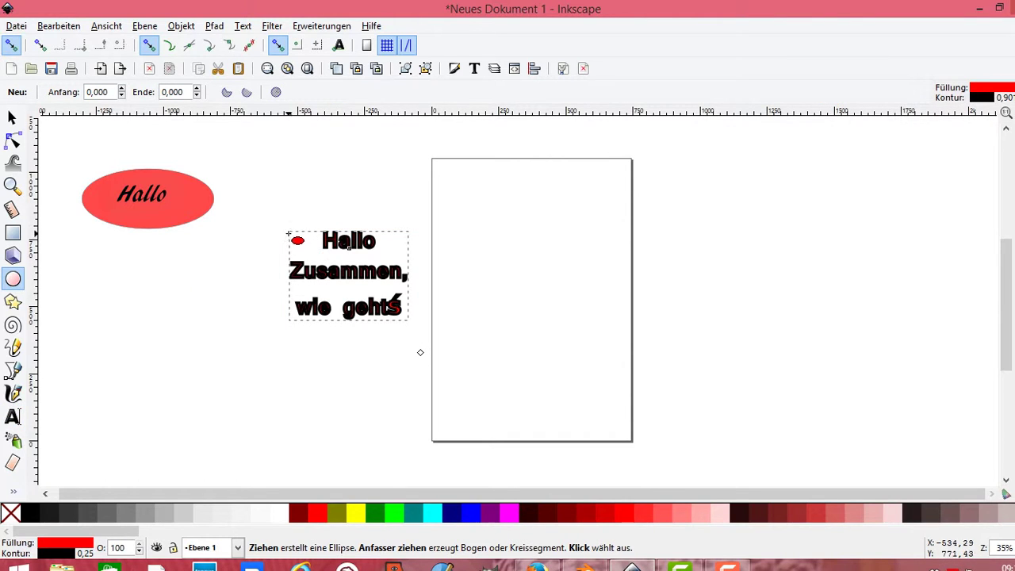
pyautogui.moveTo(285, 230); pyautogui.dragTo(436, 319)
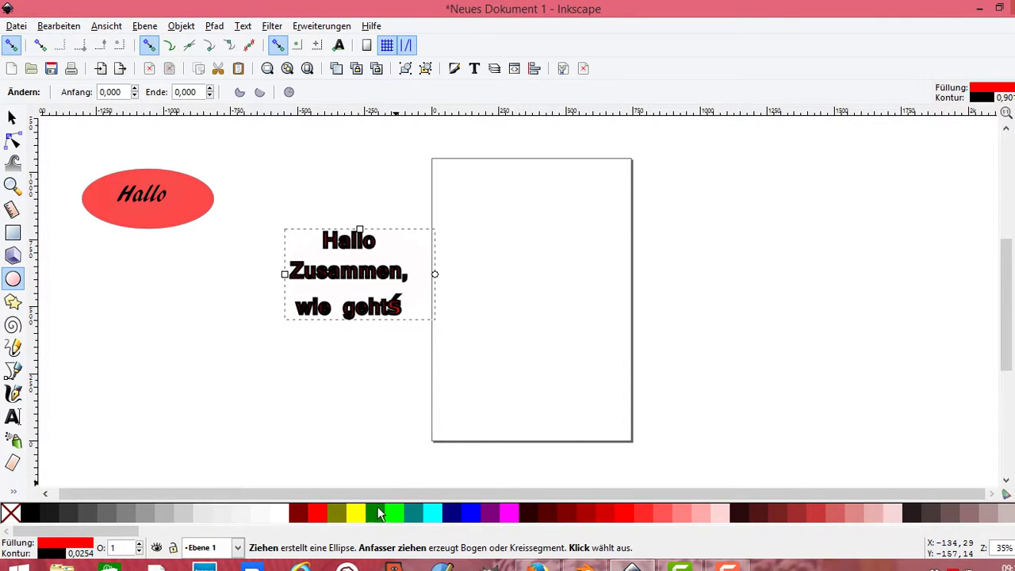
pyautogui.click(140, 546)
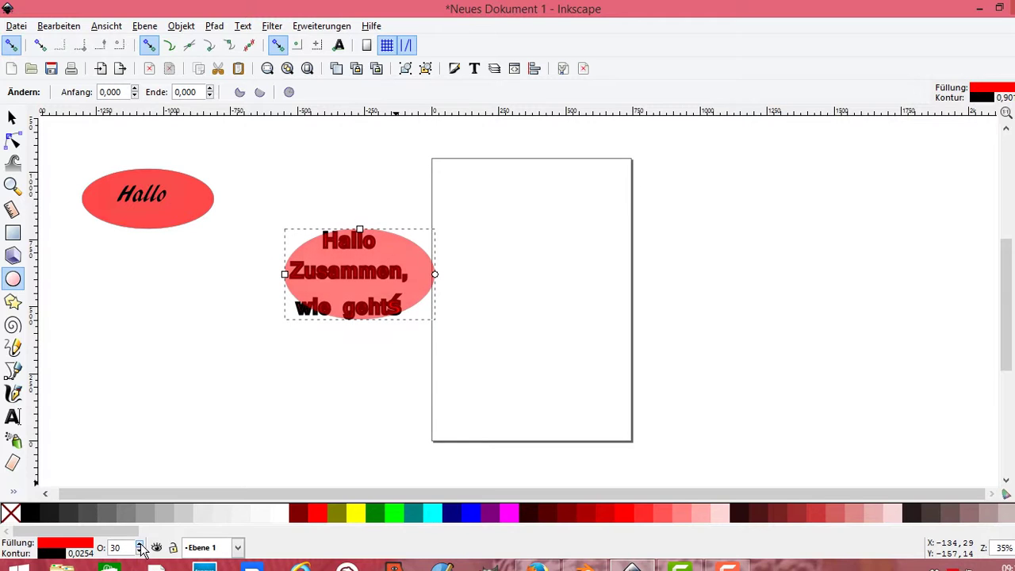
pyautogui.click(139, 546)
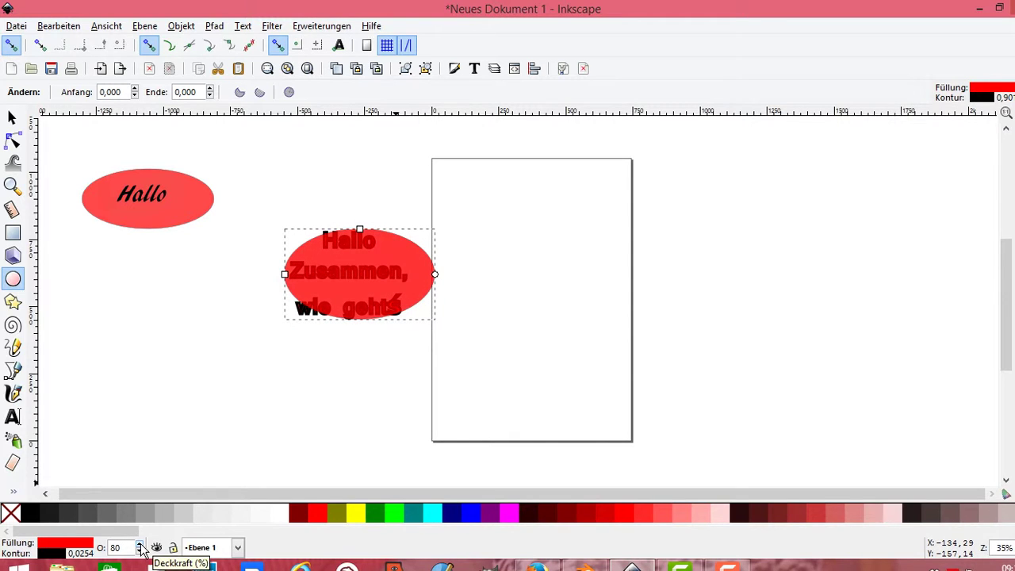
pyautogui.click(140, 551)
pyautogui.click(140, 551)
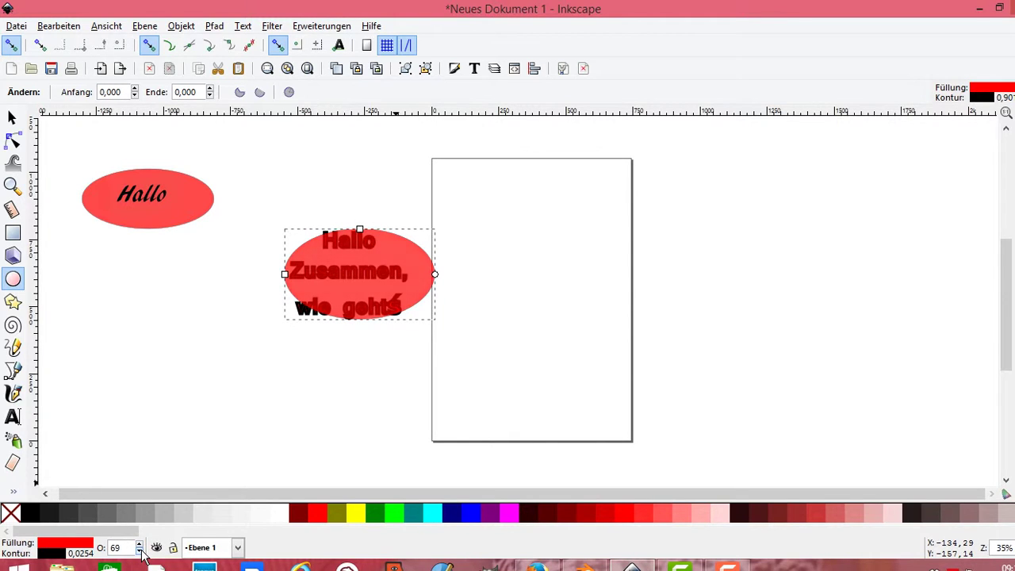
pyautogui.click(140, 551)
pyautogui.click(140, 551)
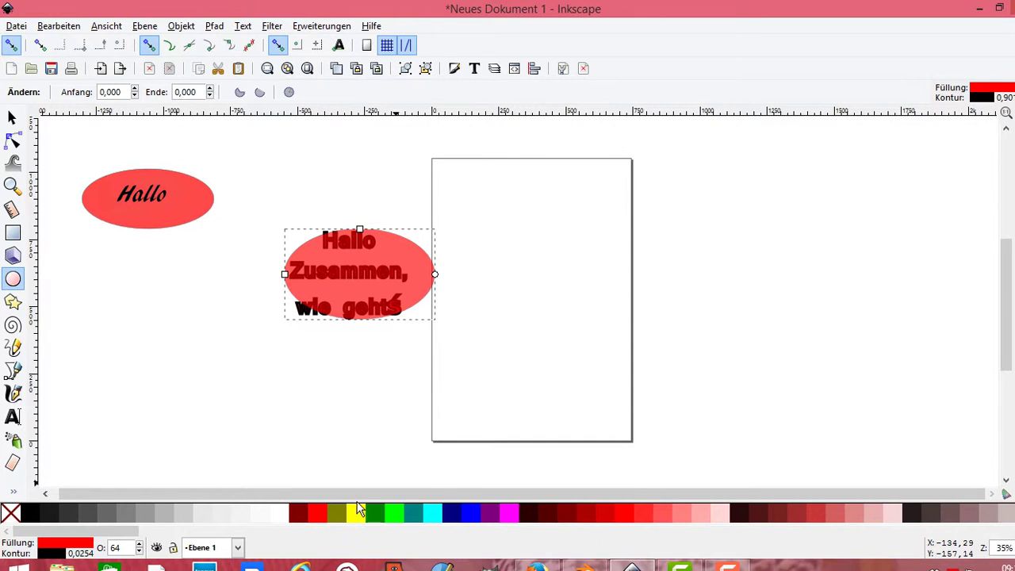
# Fill the ellipse navy blue and stretch it wider and taller.
pyautogui.click(357, 513)
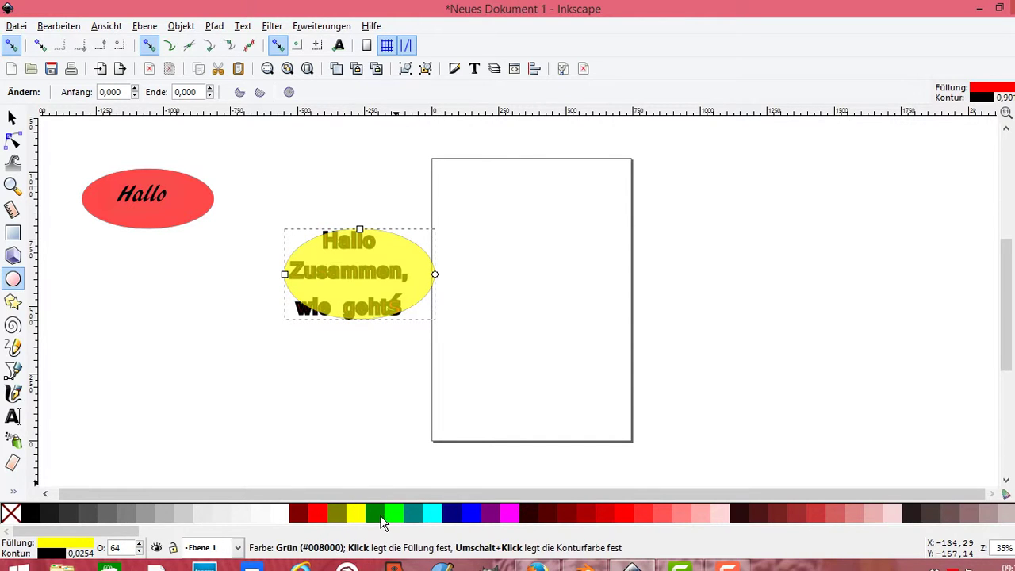
pyautogui.click(375, 512)
pyautogui.click(450, 514)
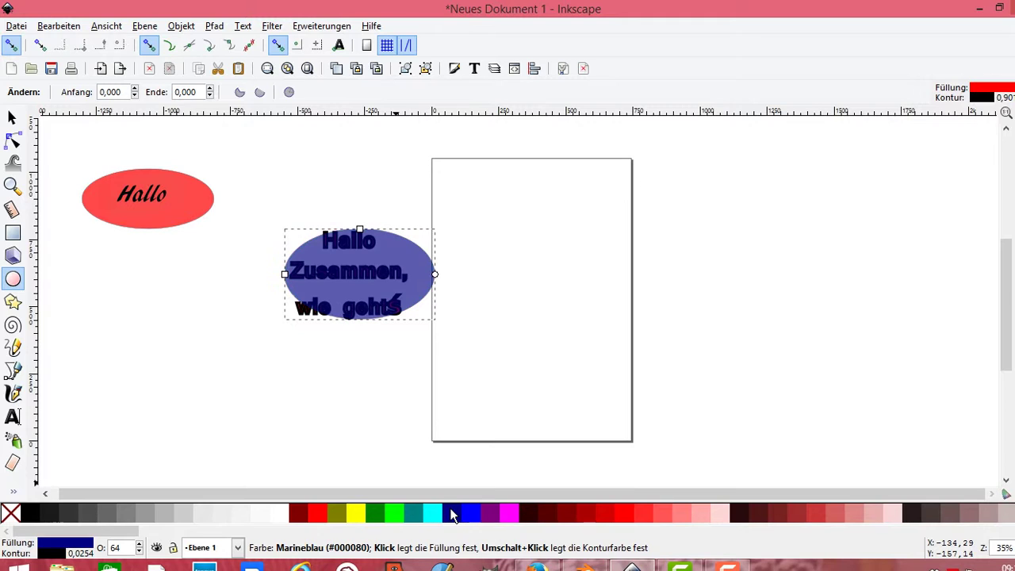
pyautogui.moveTo(285, 275); pyautogui.dragTo(261, 274)
pyautogui.moveTo(358, 232); pyautogui.dragTo(360, 221)
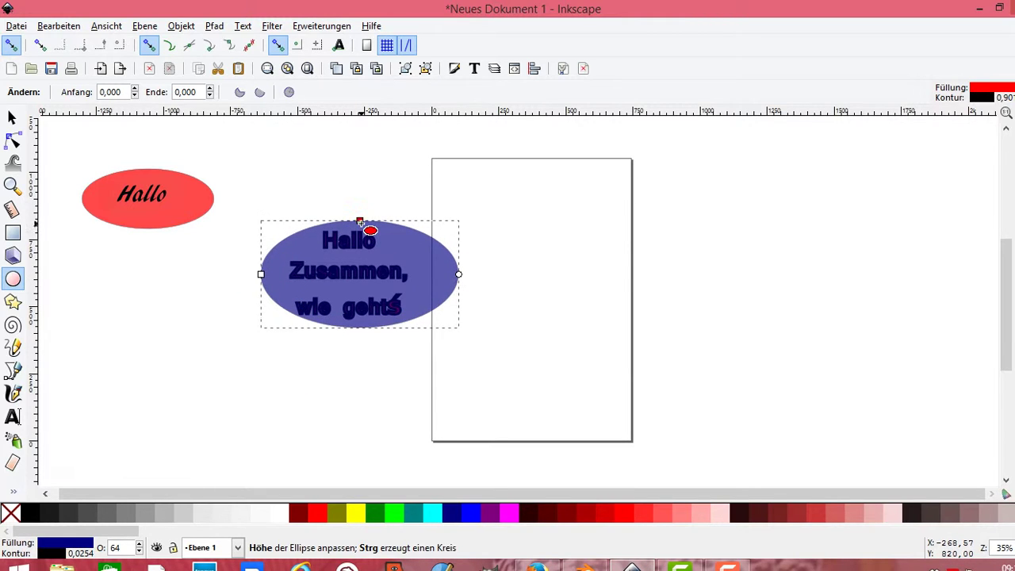
pyautogui.moveTo(261, 275); pyautogui.dragTo(259, 274)
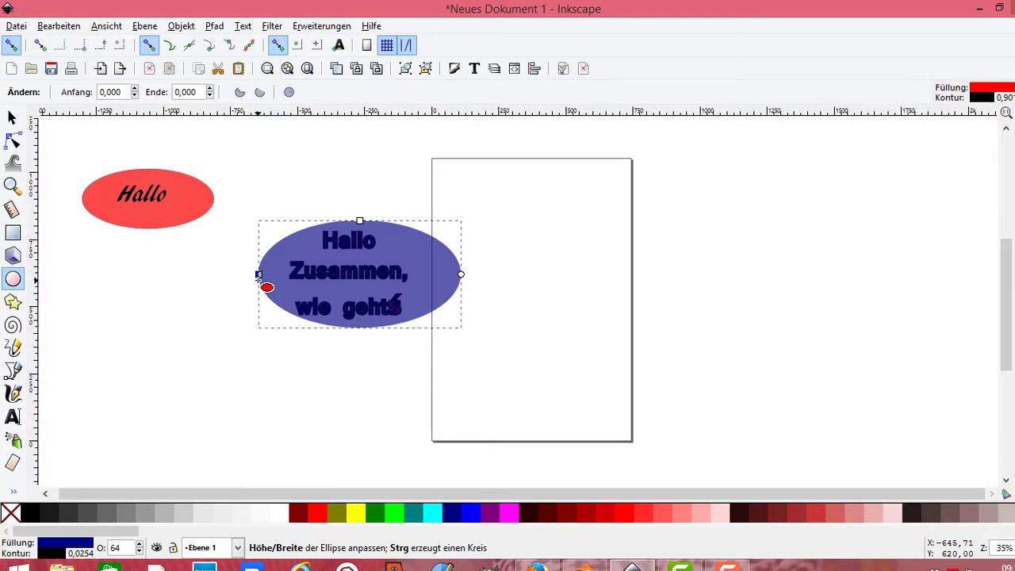
# Fill the ellipse black after trying white and dark grey, so it shows dark grey.
pyautogui.click(283, 516)
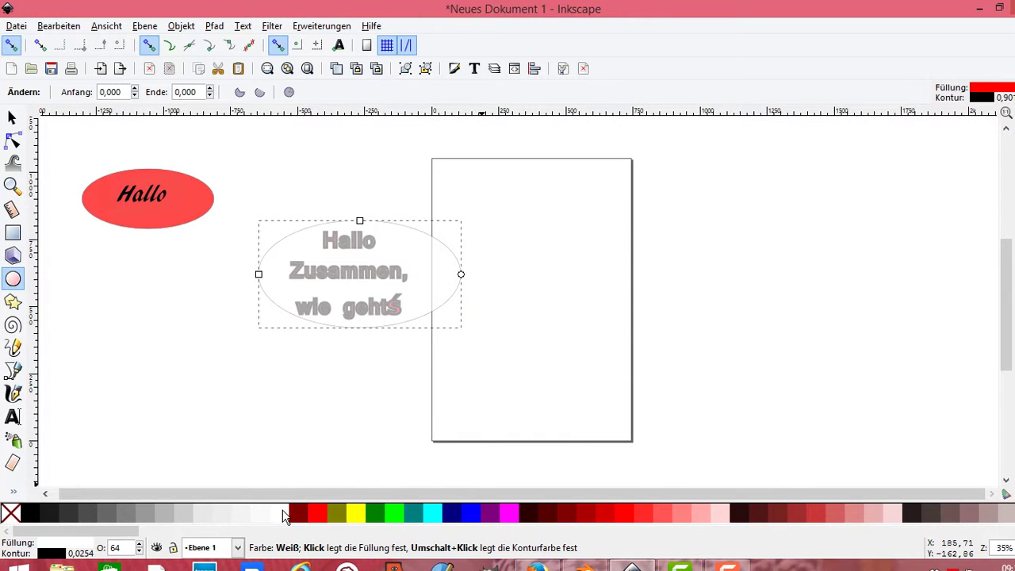
pyautogui.click(914, 514)
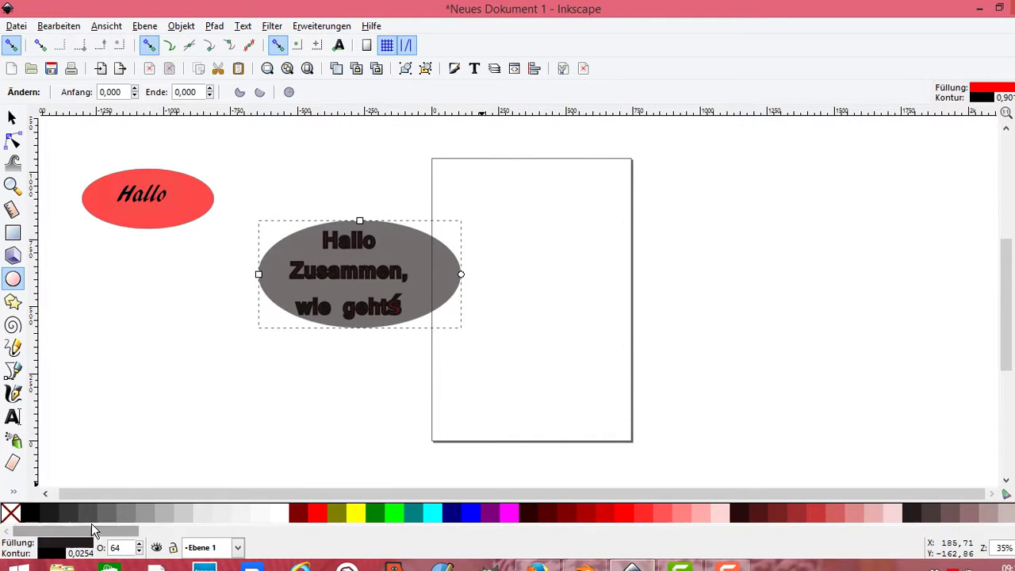
pyautogui.click(33, 515)
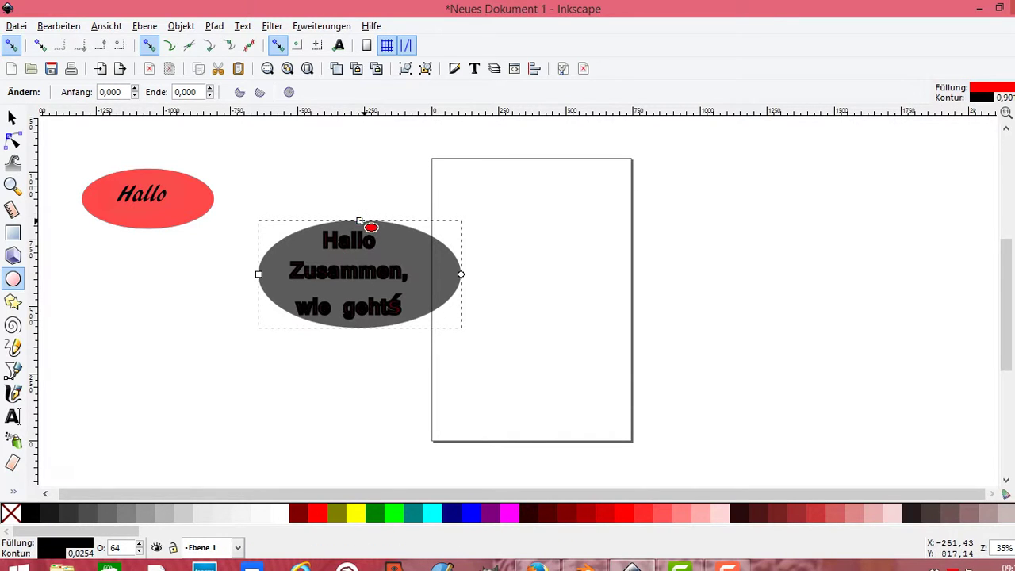
pyautogui.moveTo(360, 221); pyautogui.dragTo(356, 216)
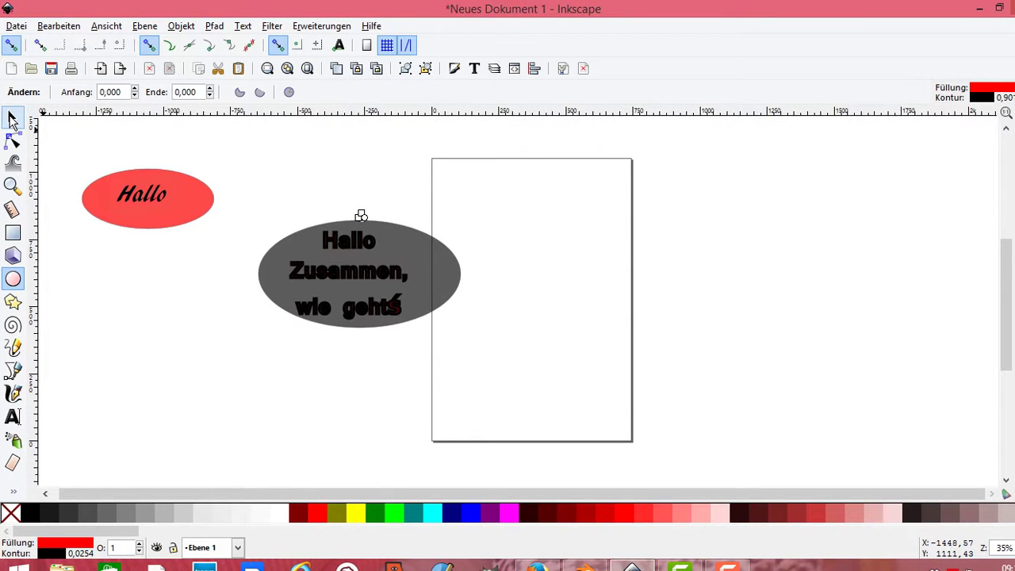
# Resize the dark ellipse to about 698 by 404 px, briefly trying a rotation.
pyautogui.click(12, 119)
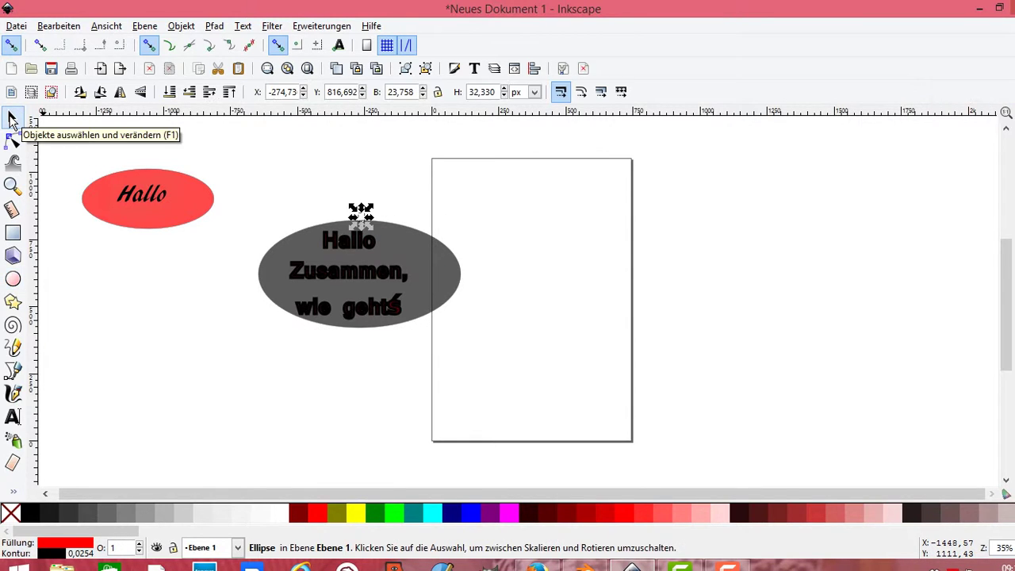
pyautogui.click(347, 276)
pyautogui.moveTo(466, 275); pyautogui.dragTo(440, 293)
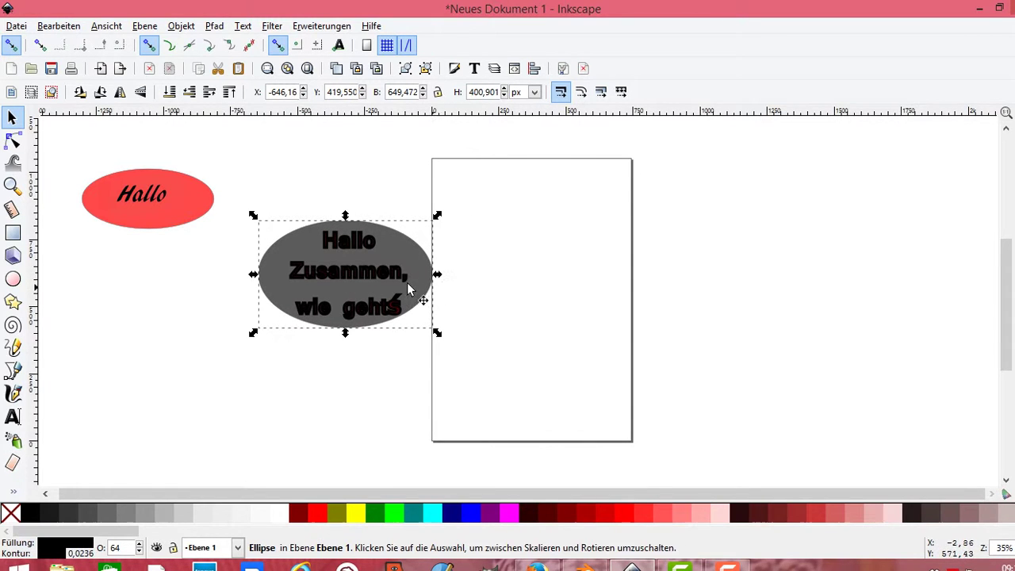
pyautogui.moveTo(253, 275); pyautogui.dragTo(244, 276)
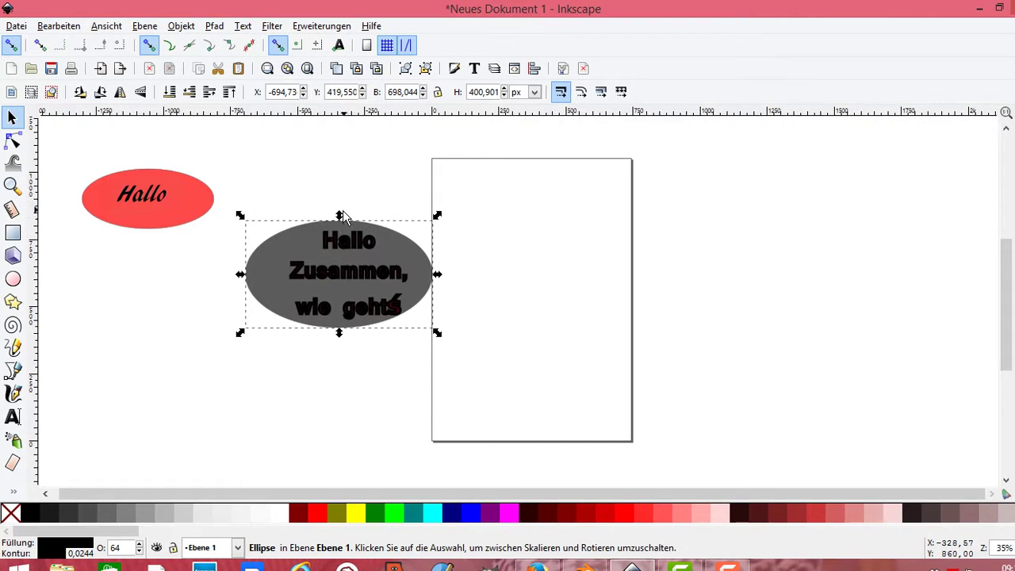
pyautogui.moveTo(345, 215)
pyautogui.mouseDown()
pyautogui.moveTo(337, 227)
pyautogui.moveTo(340, 220)
pyautogui.mouseUp()
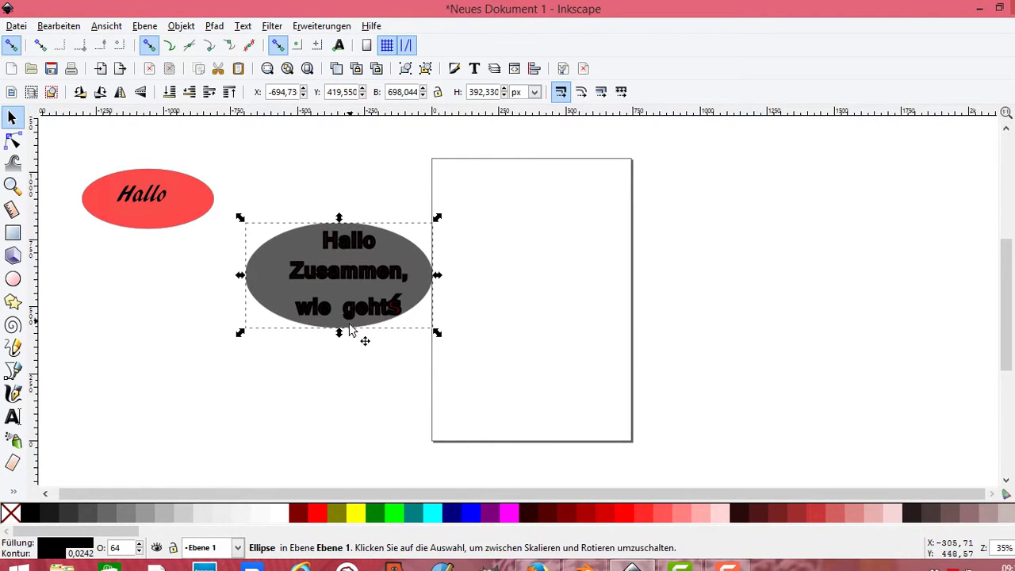
pyautogui.moveTo(340, 333); pyautogui.dragTo(345, 339)
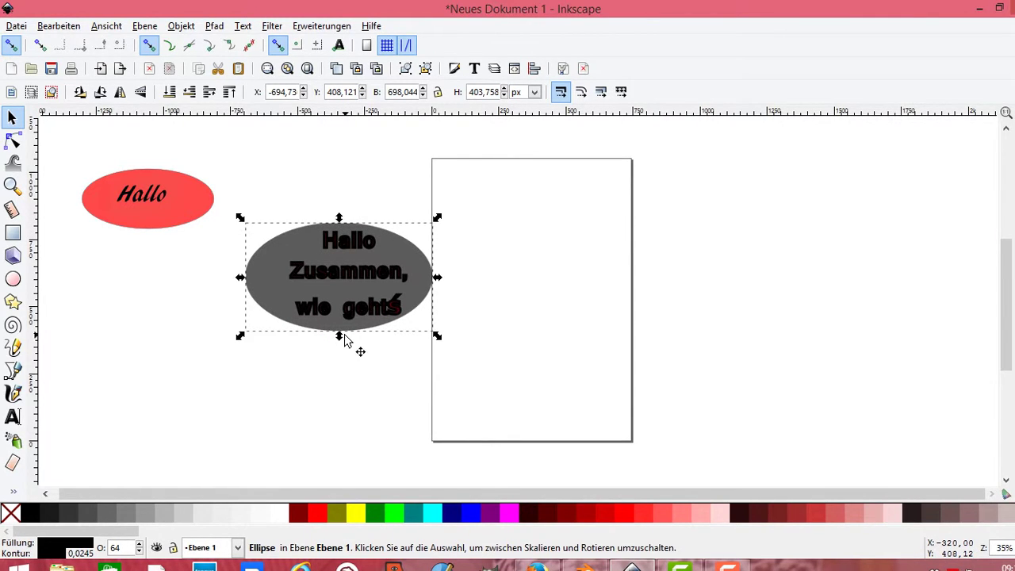
pyautogui.click(339, 257)
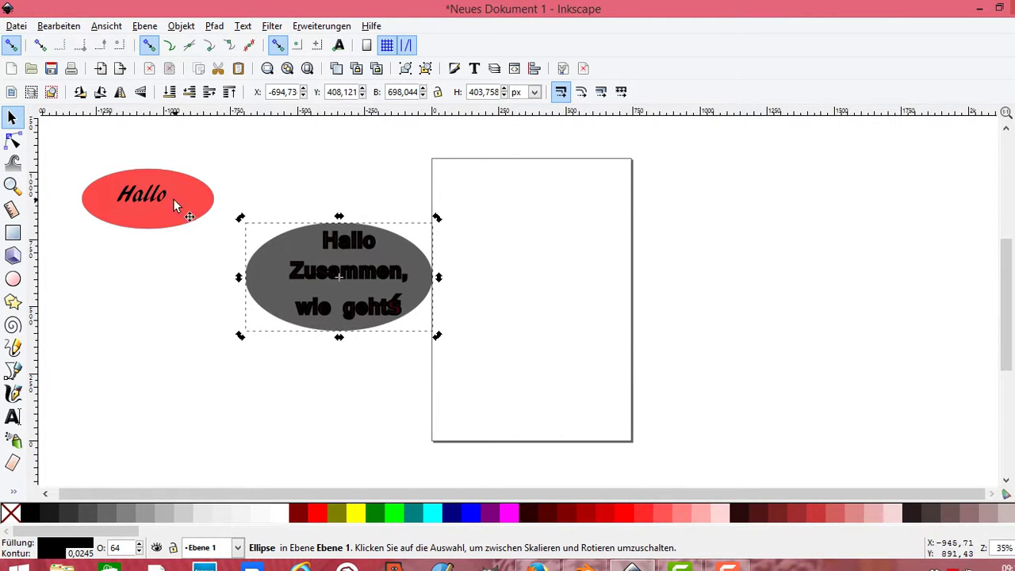
pyautogui.moveTo(241, 222); pyautogui.dragTo(415, 320)
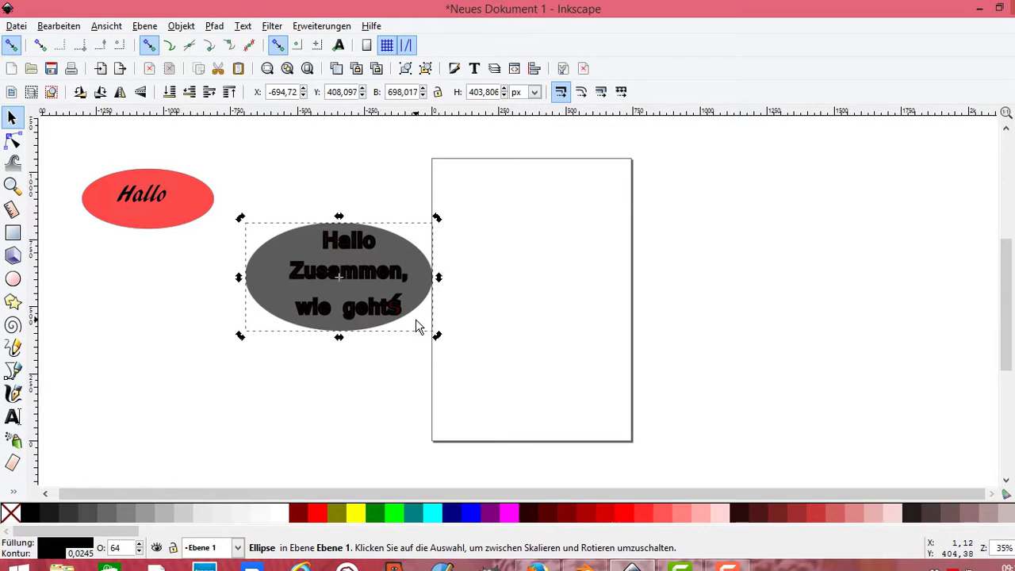
# After testing rotate and flip, lower the ellipse to the bottom beneath the text.
pyautogui.click(80, 92)
pyautogui.click(101, 93)
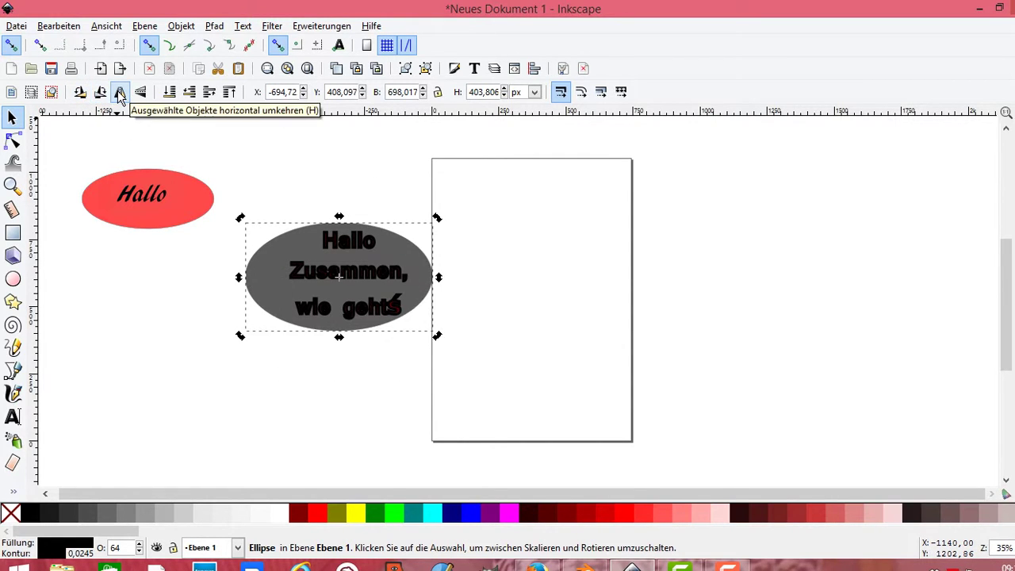
pyautogui.click(80, 92)
pyautogui.click(101, 93)
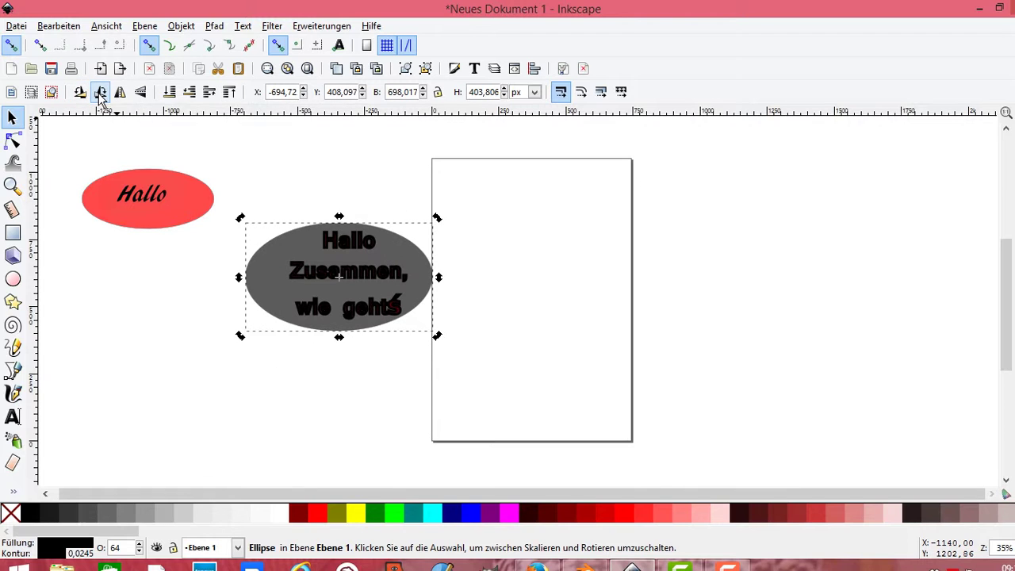
pyautogui.click(119, 92)
pyautogui.click(140, 93)
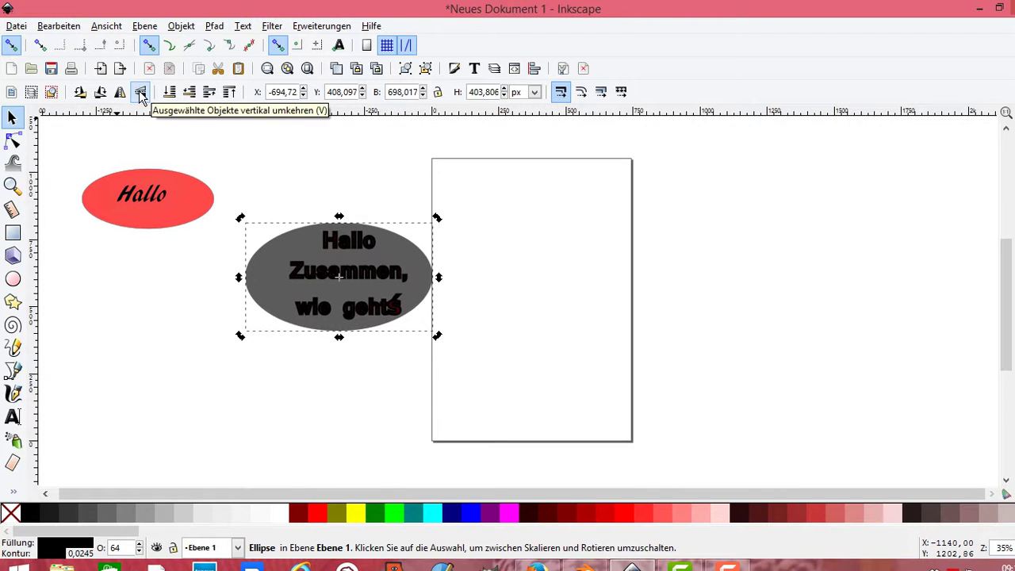
pyautogui.click(170, 92)
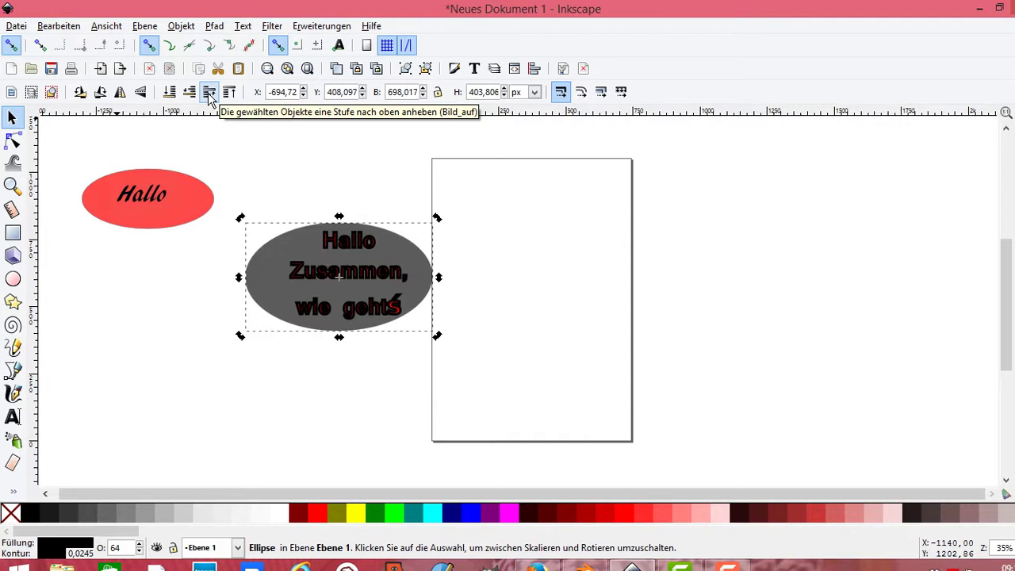
# Resize the greeting's flowed text box to about 618 by 217 px inside the dark ellipse.
pyautogui.click(325, 275)
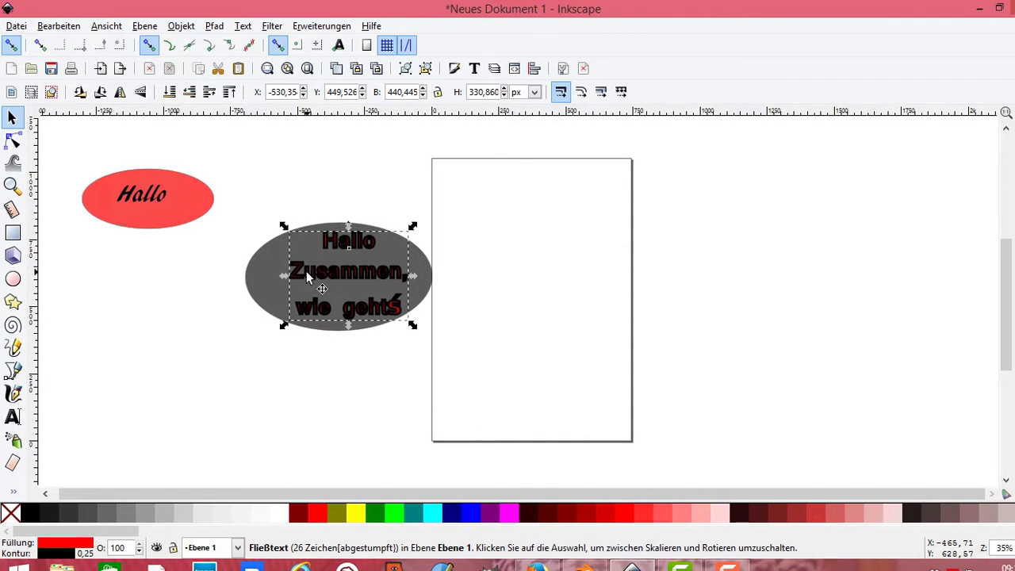
pyautogui.moveTo(284, 278); pyautogui.dragTo(254, 276)
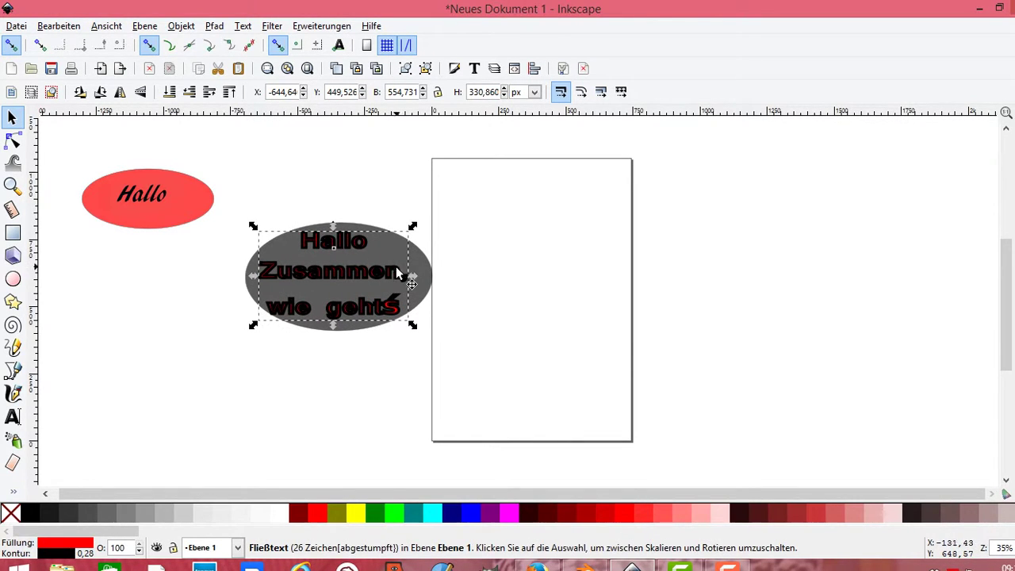
pyautogui.moveTo(412, 276); pyautogui.dragTo(424, 276)
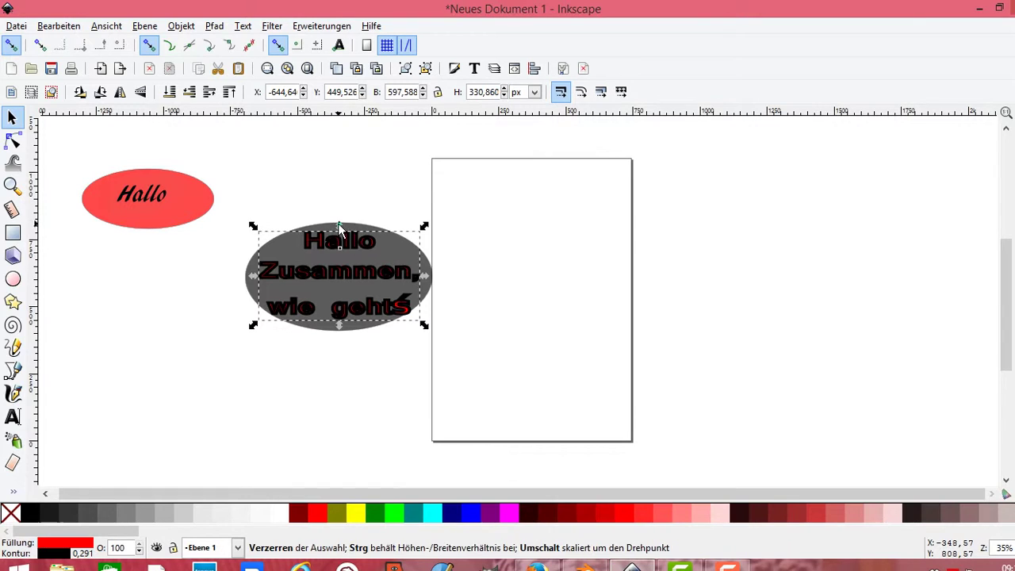
pyautogui.moveTo(339, 226)
pyautogui.mouseDown()
pyautogui.moveTo(343, 278)
pyautogui.moveTo(342, 224)
pyautogui.mouseUp()
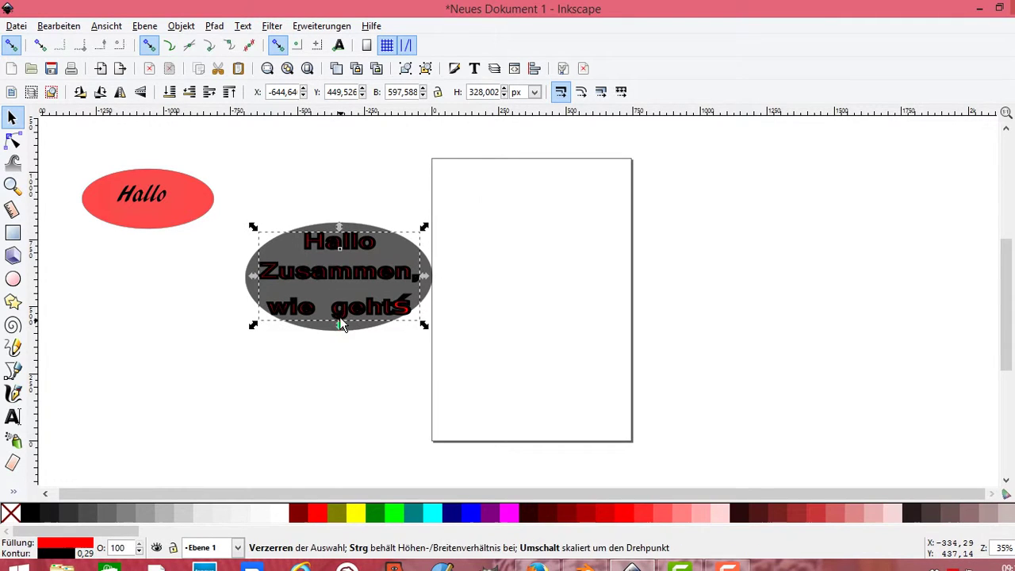
pyautogui.moveTo(340, 316); pyautogui.dragTo(341, 304)
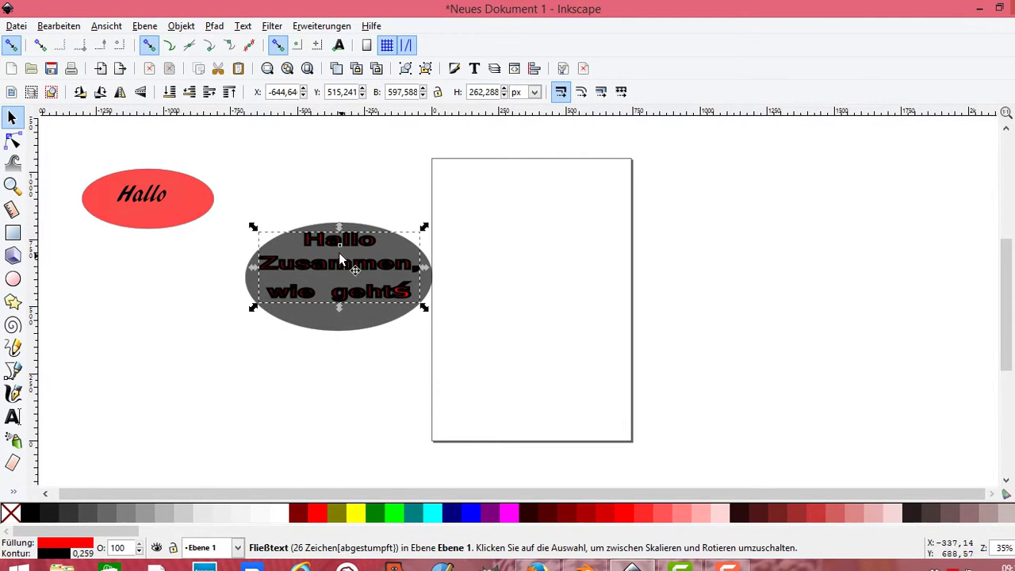
pyautogui.moveTo(342, 231); pyautogui.dragTo(343, 240)
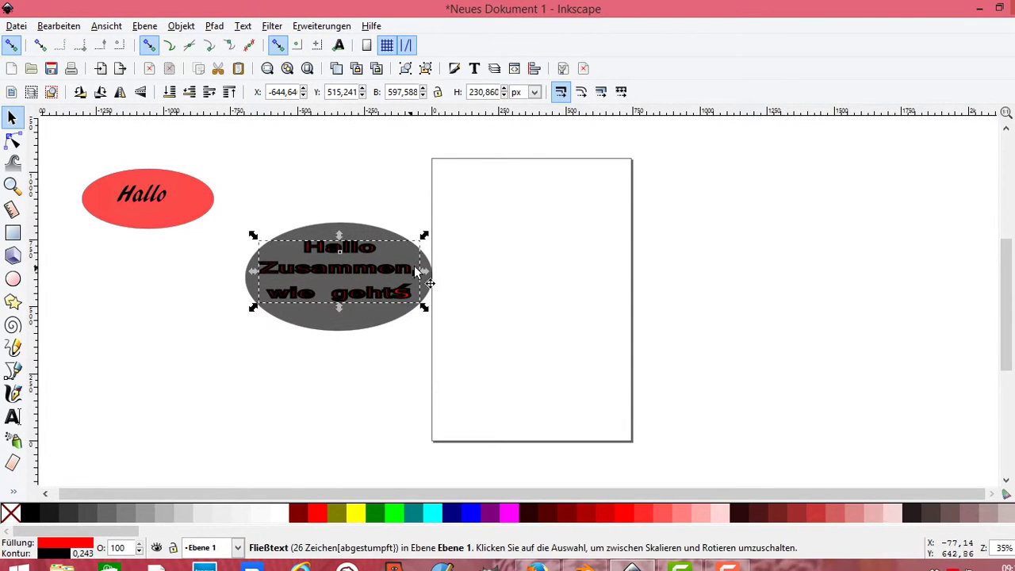
pyautogui.moveTo(422, 273); pyautogui.dragTo(432, 274)
pyautogui.moveTo(252, 271); pyautogui.dragTo(249, 271)
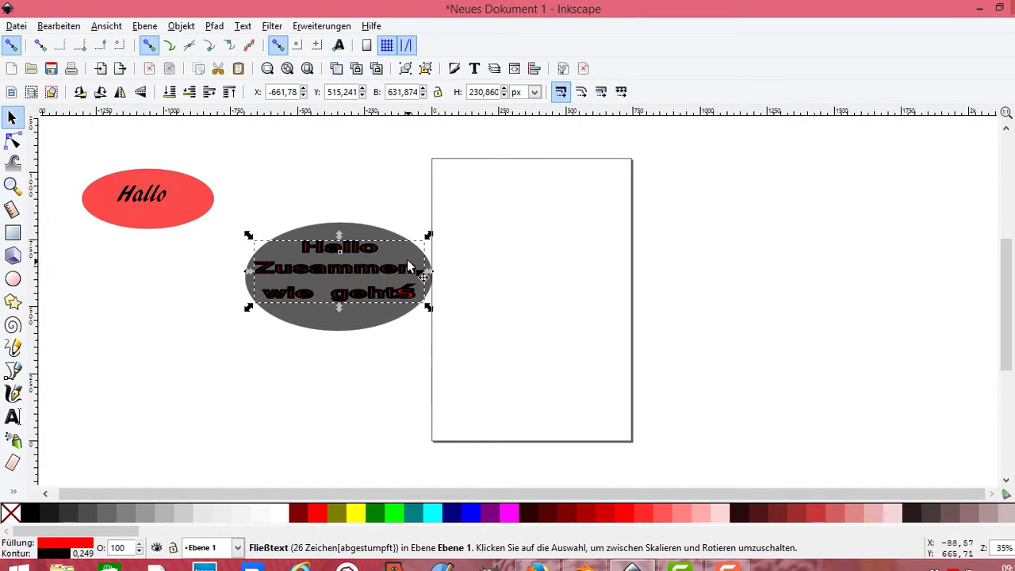
pyautogui.moveTo(428, 236); pyautogui.dragTo(422, 244)
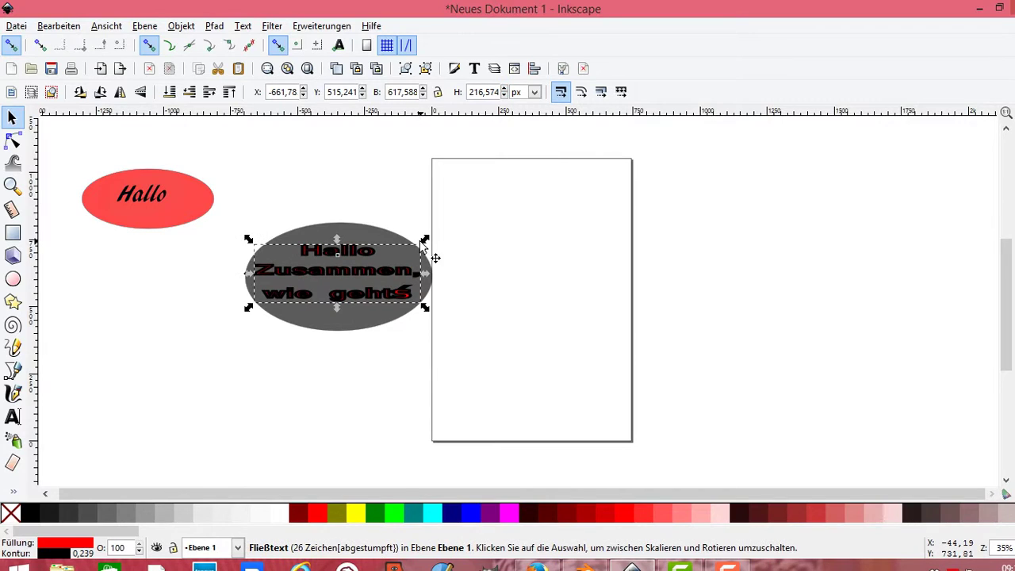
# Fill the greeting text cyan (#00FFFF) instead of red, keeping its black outline.
pyautogui.click(466, 516)
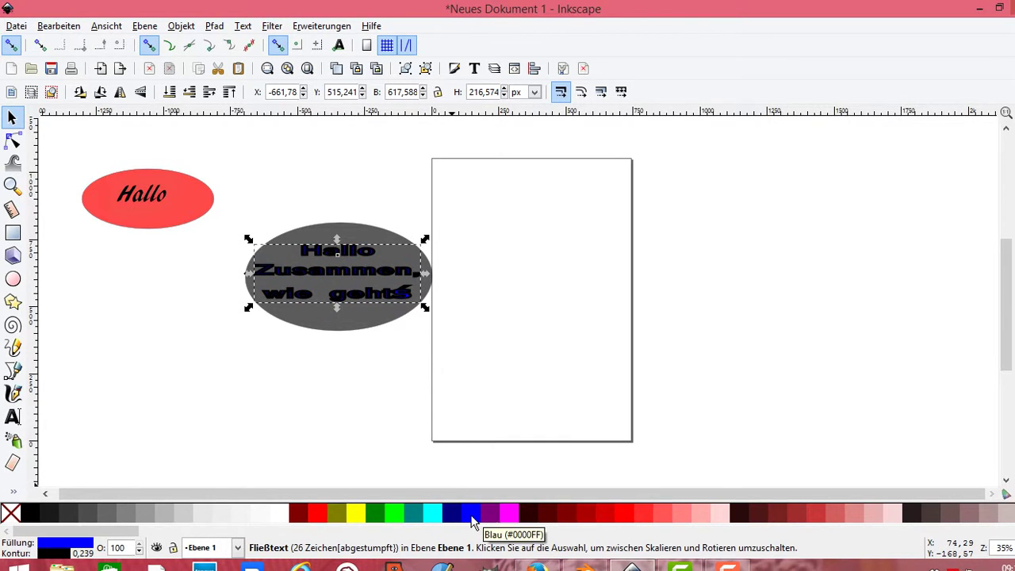
pyautogui.click(439, 513)
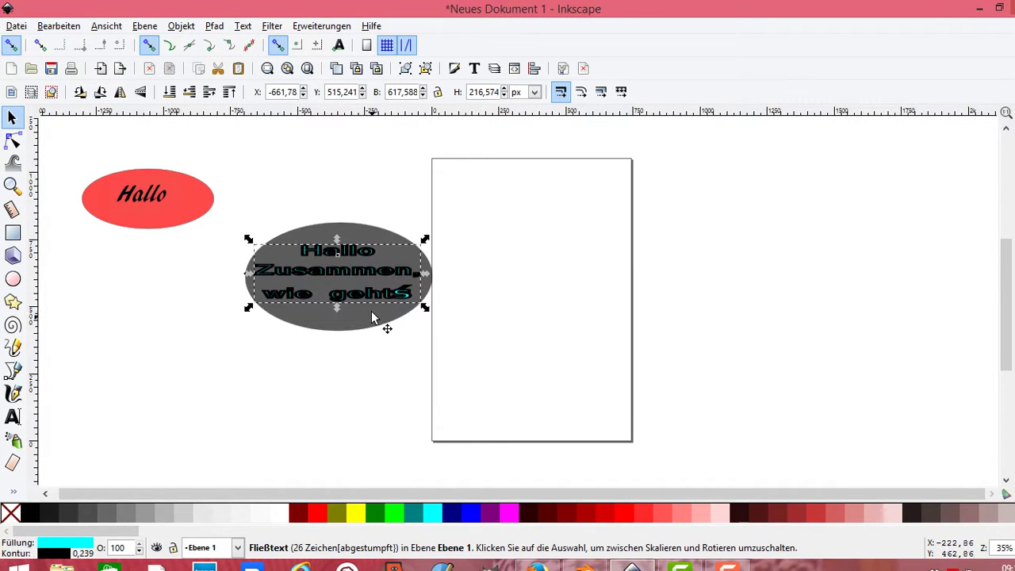
# Give the ellipse behind the text a lime green (#00FF00) fill.
pyautogui.click(355, 325)
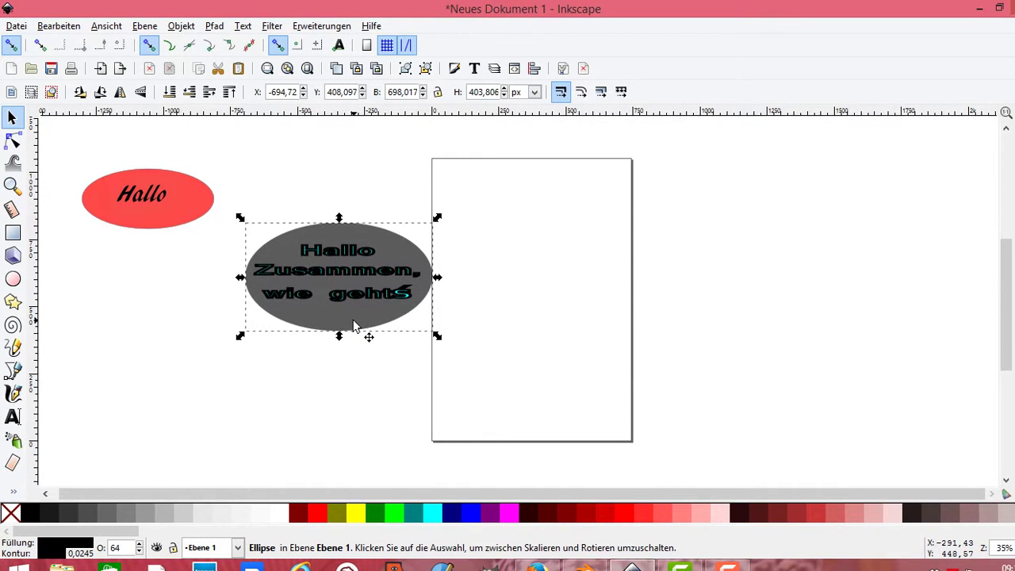
pyautogui.click(362, 514)
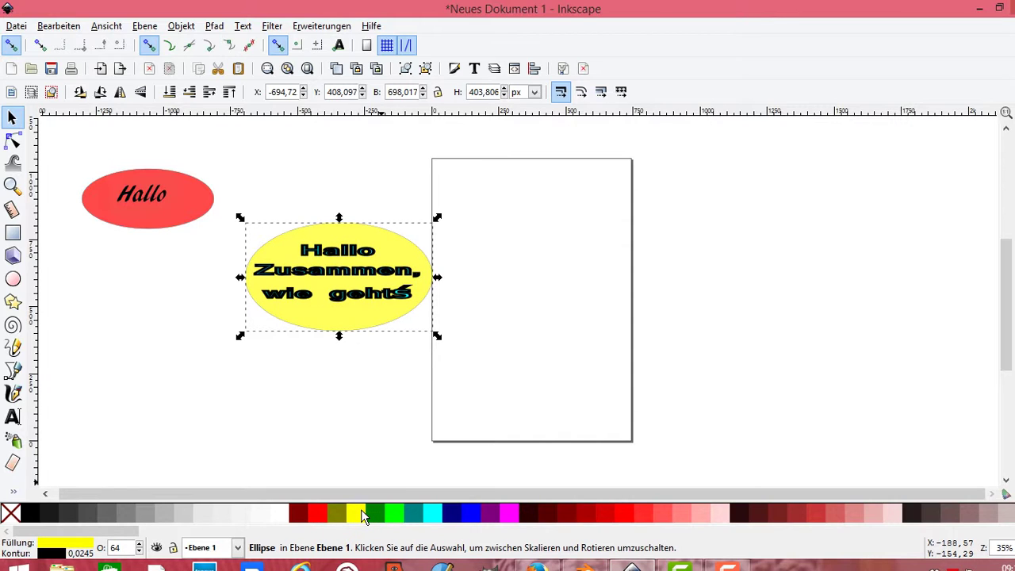
pyautogui.click(315, 515)
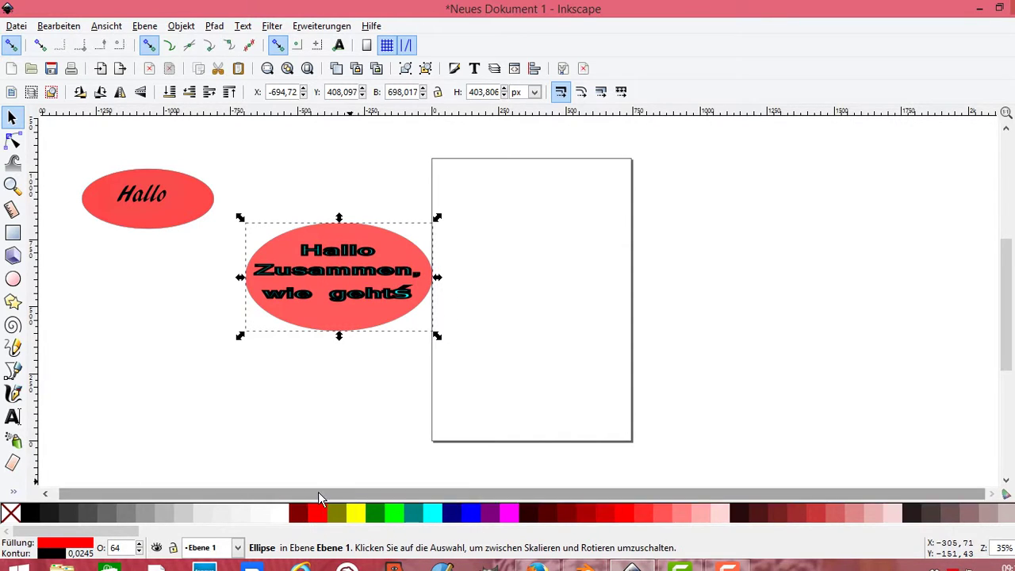
pyautogui.click(372, 516)
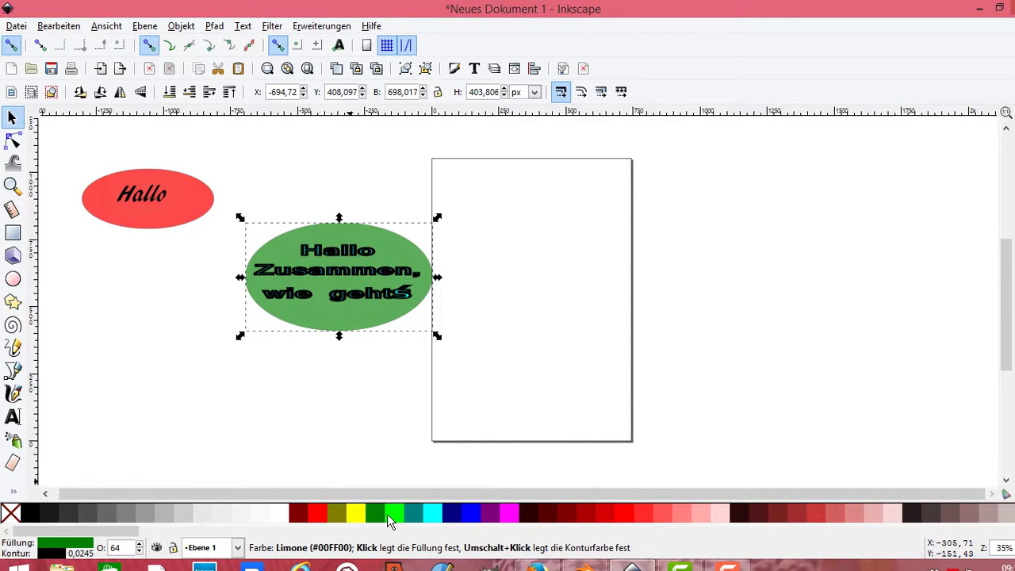
pyautogui.click(395, 516)
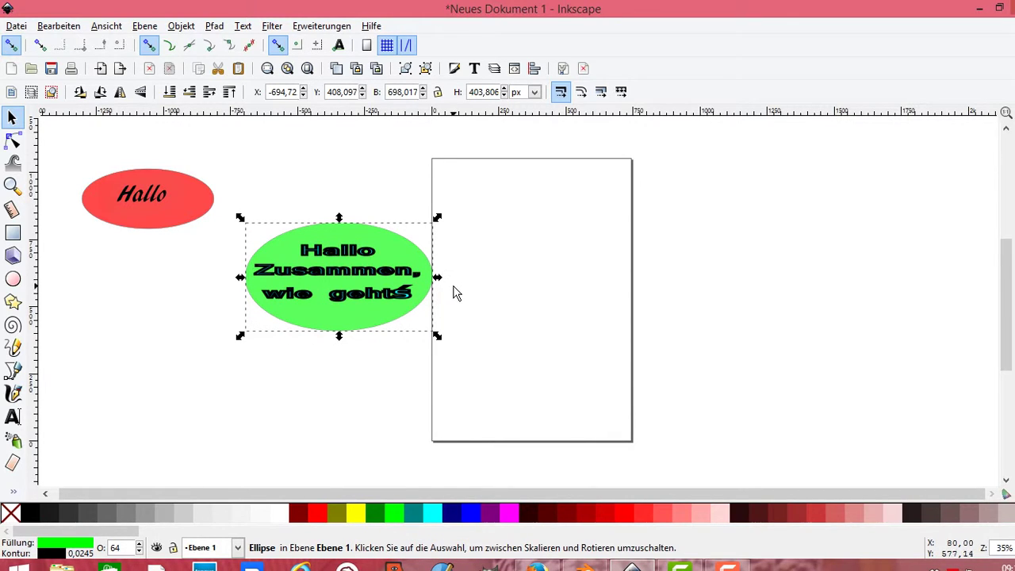
# Stretch the lime ellipse outward on both sides to about 1367 by 404 px.
pyautogui.moveTo(438, 278); pyautogui.dragTo(471, 287)
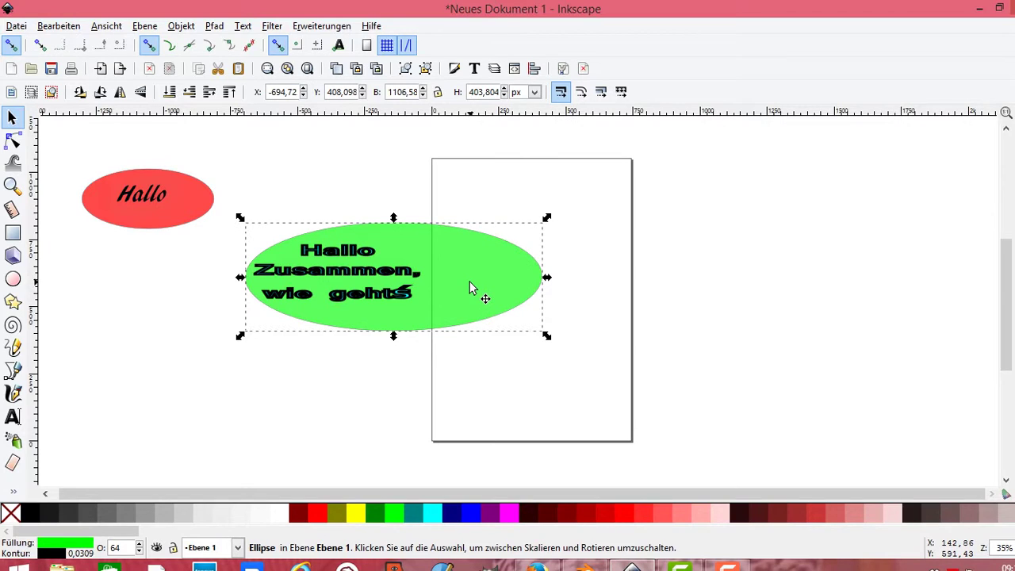
pyautogui.moveTo(242, 278); pyautogui.dragTo(171, 288)
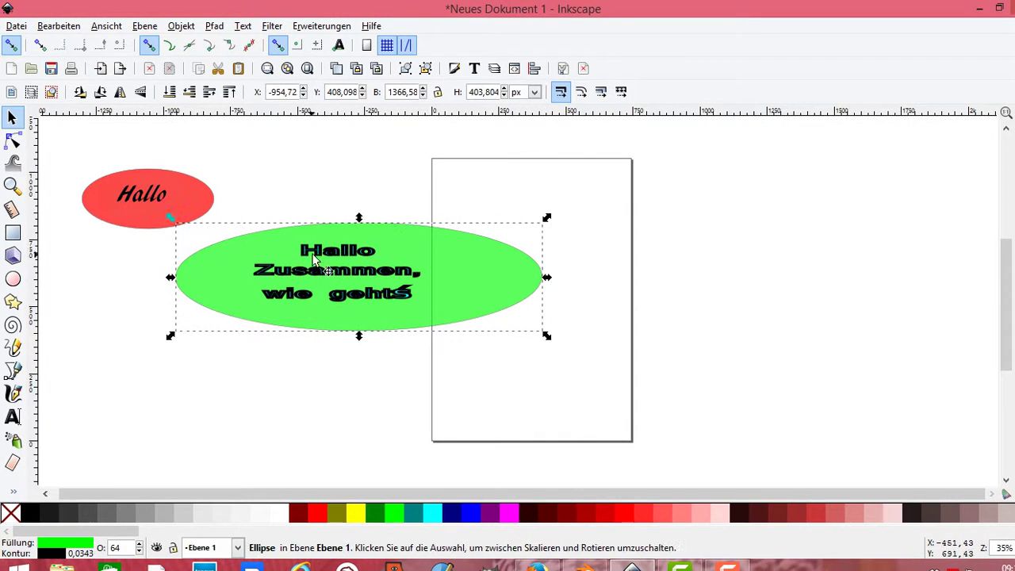
pyautogui.click(340, 262)
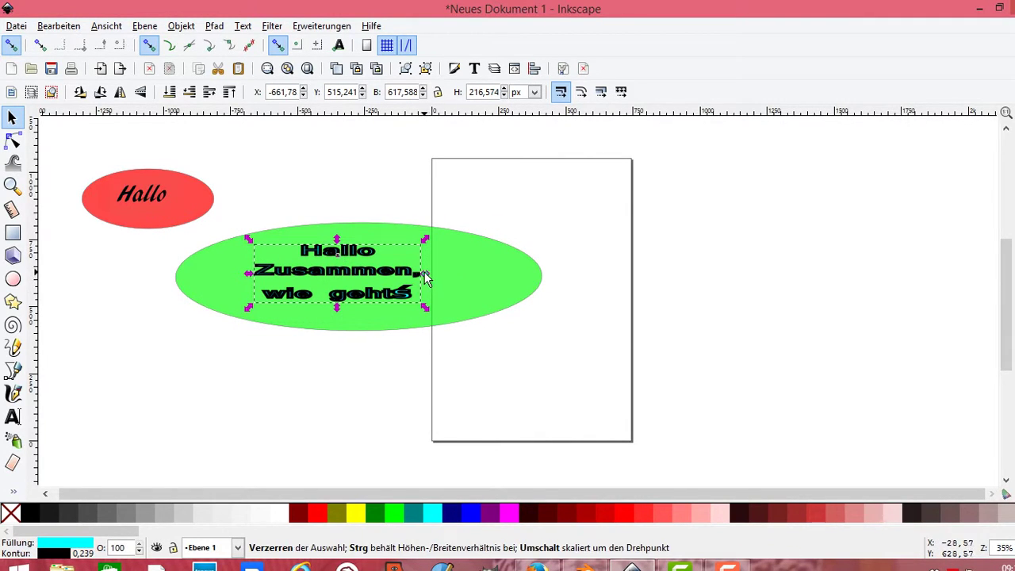
# Enlarge the greeting text box to about 1172 by 311 px across the lime ellipse.
pyautogui.moveTo(426, 274); pyautogui.dragTo(516, 276)
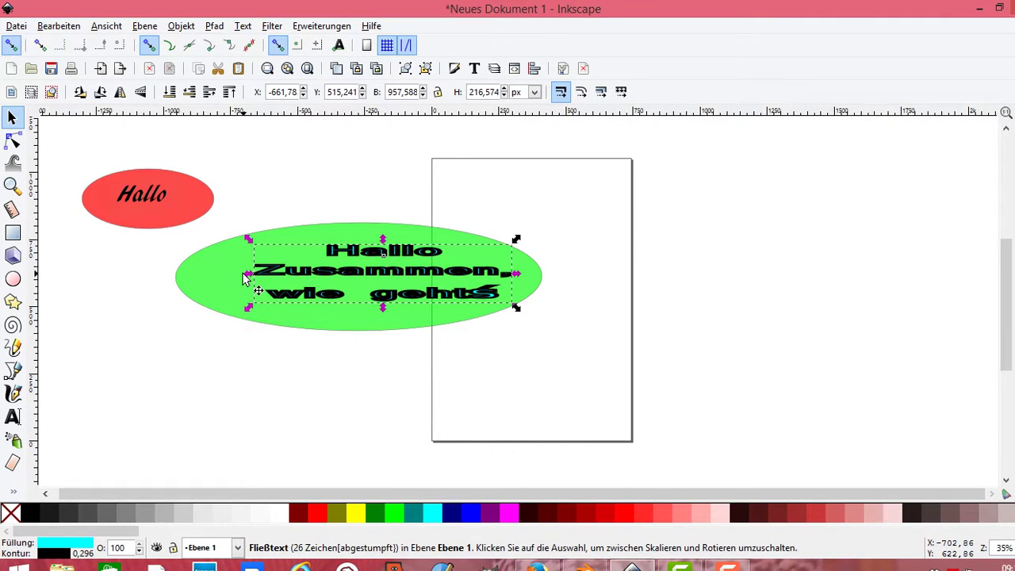
pyautogui.moveTo(248, 274); pyautogui.dragTo(193, 279)
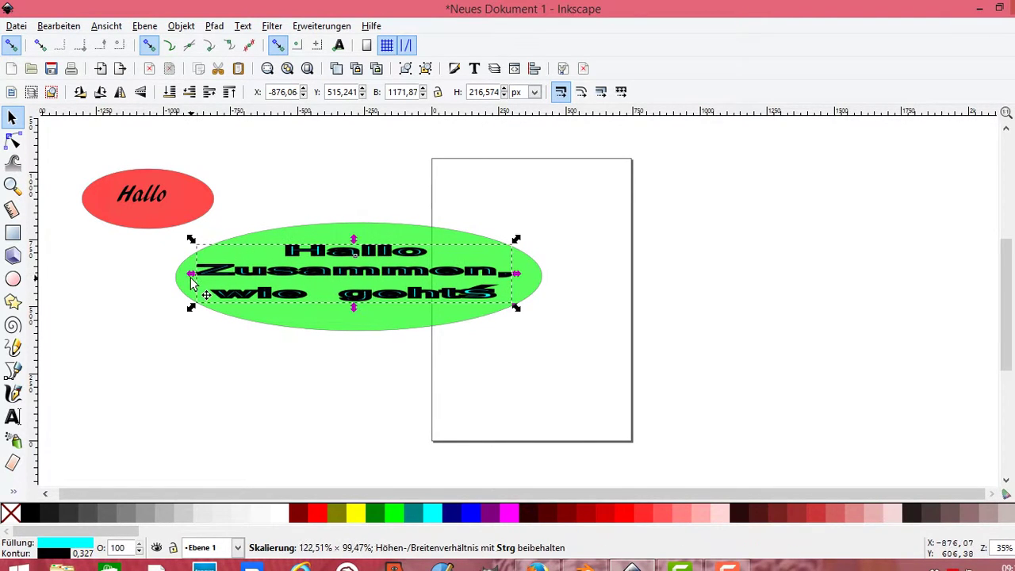
pyautogui.moveTo(356, 241); pyautogui.dragTo(355, 232)
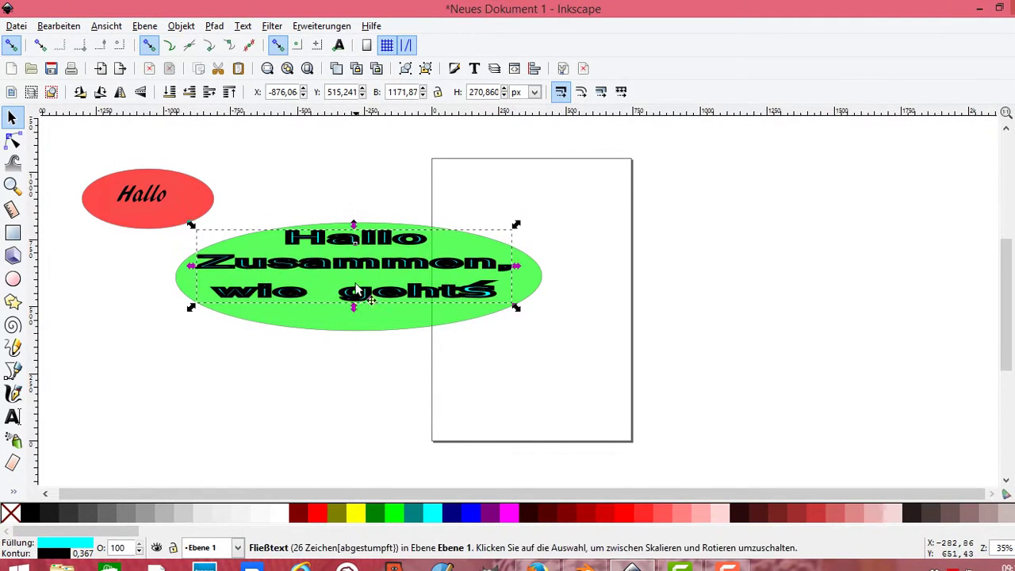
pyautogui.moveTo(354, 305); pyautogui.dragTo(355, 316)
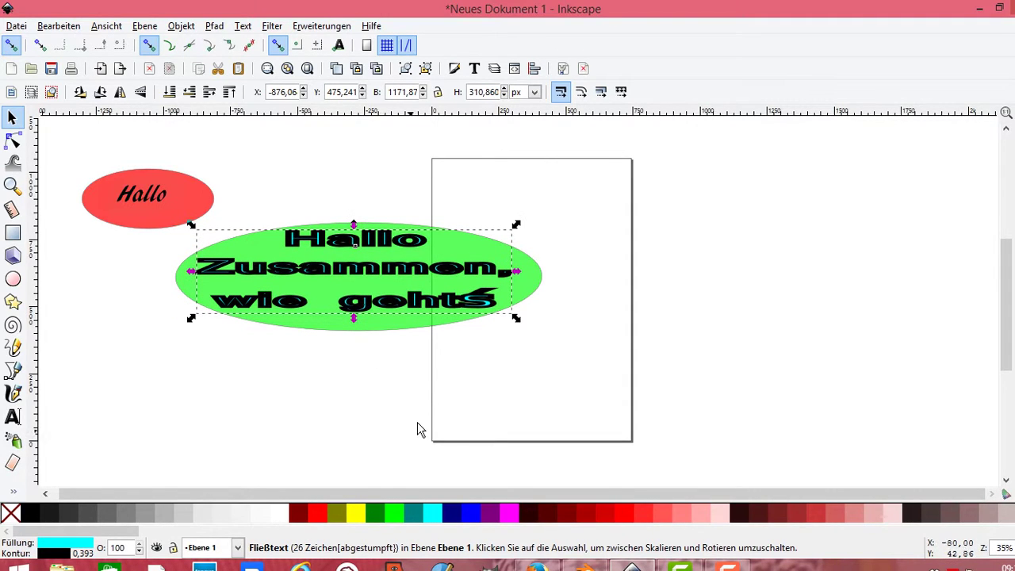
pyautogui.click(368, 395)
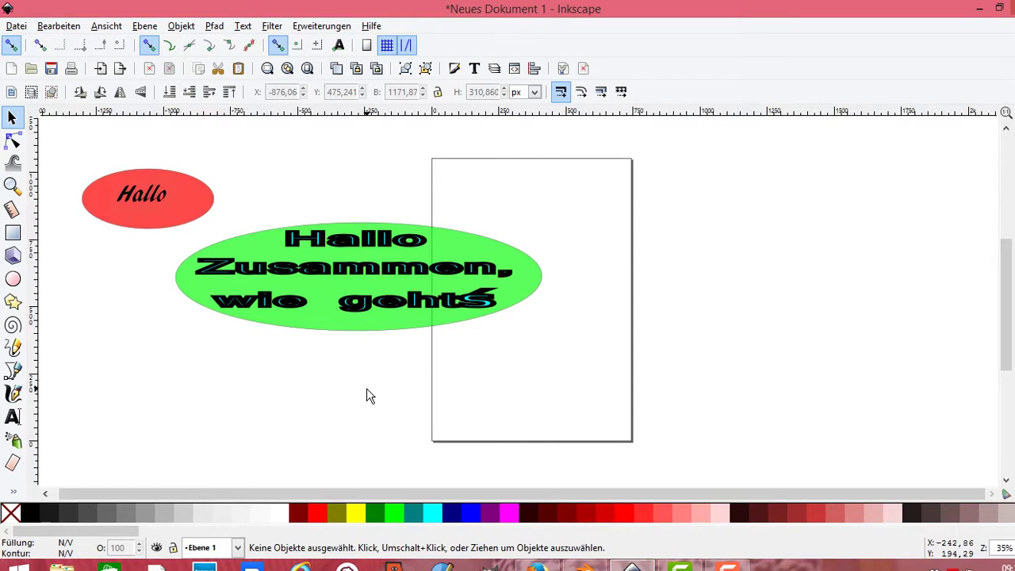